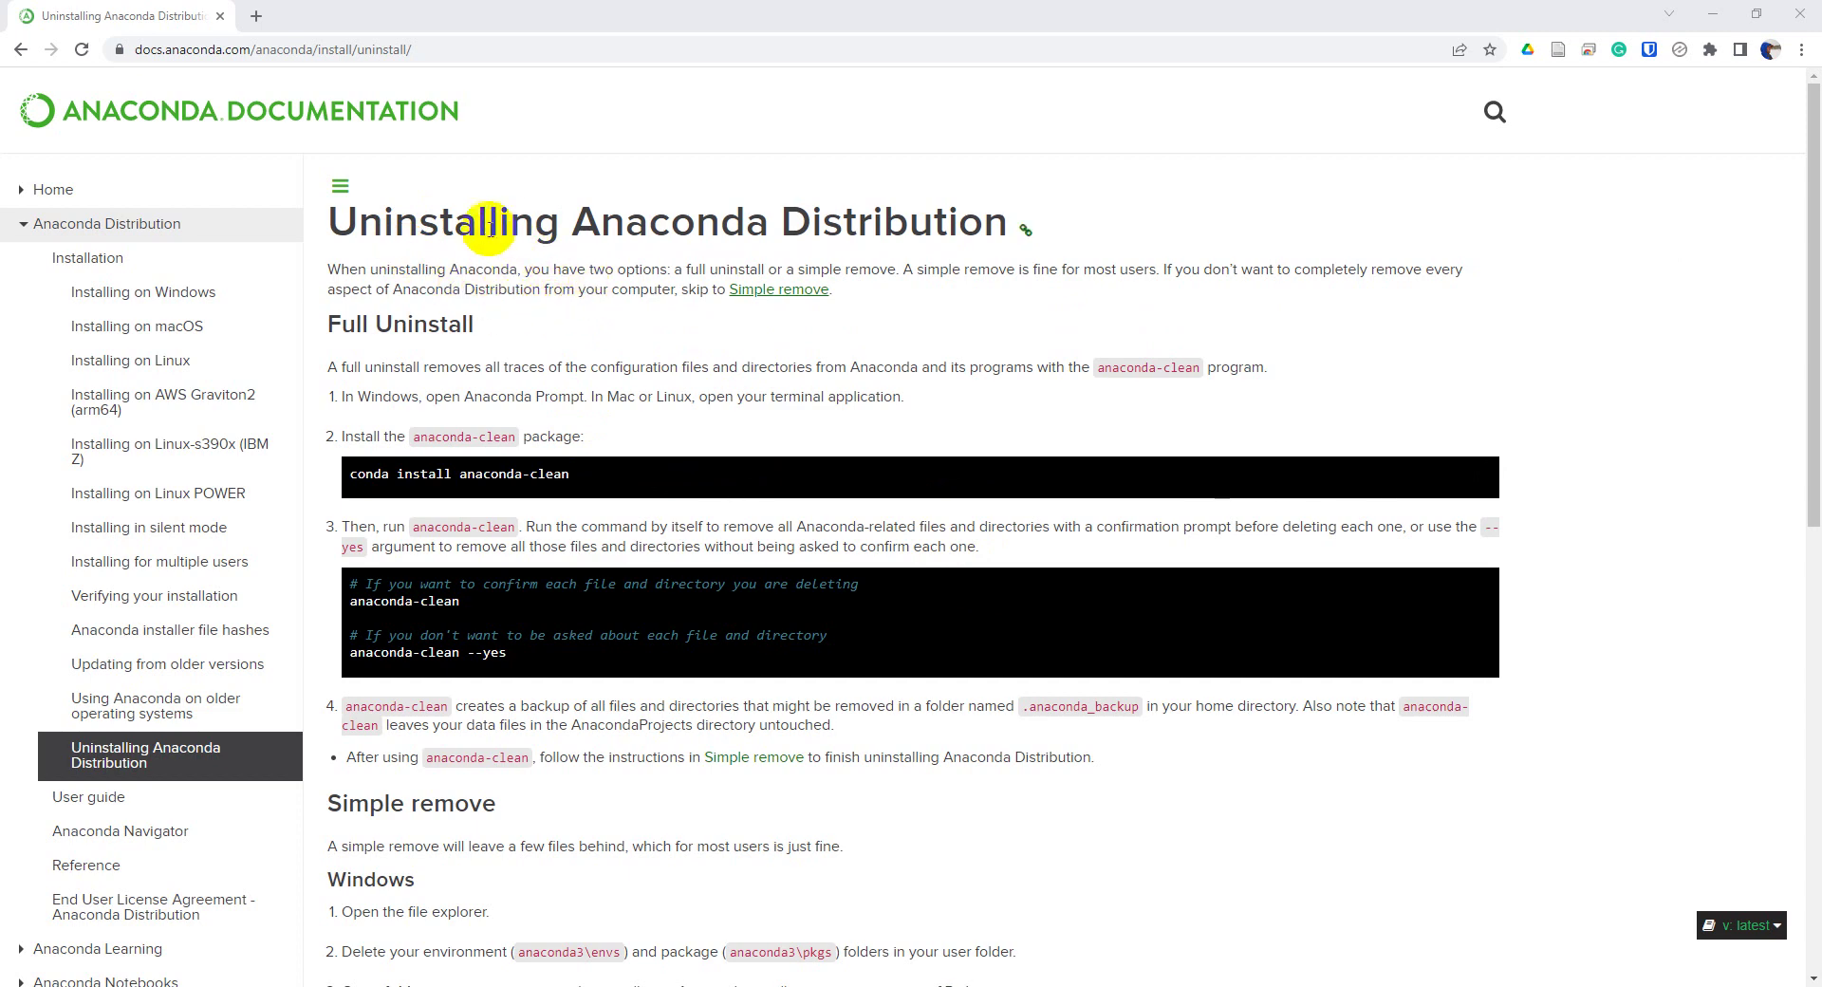
Google 'uninstall anaconda' and open the docs.anaconda.com uninstall guide from the results.
{"action": "left_click", "coordinate": [401, 52]}
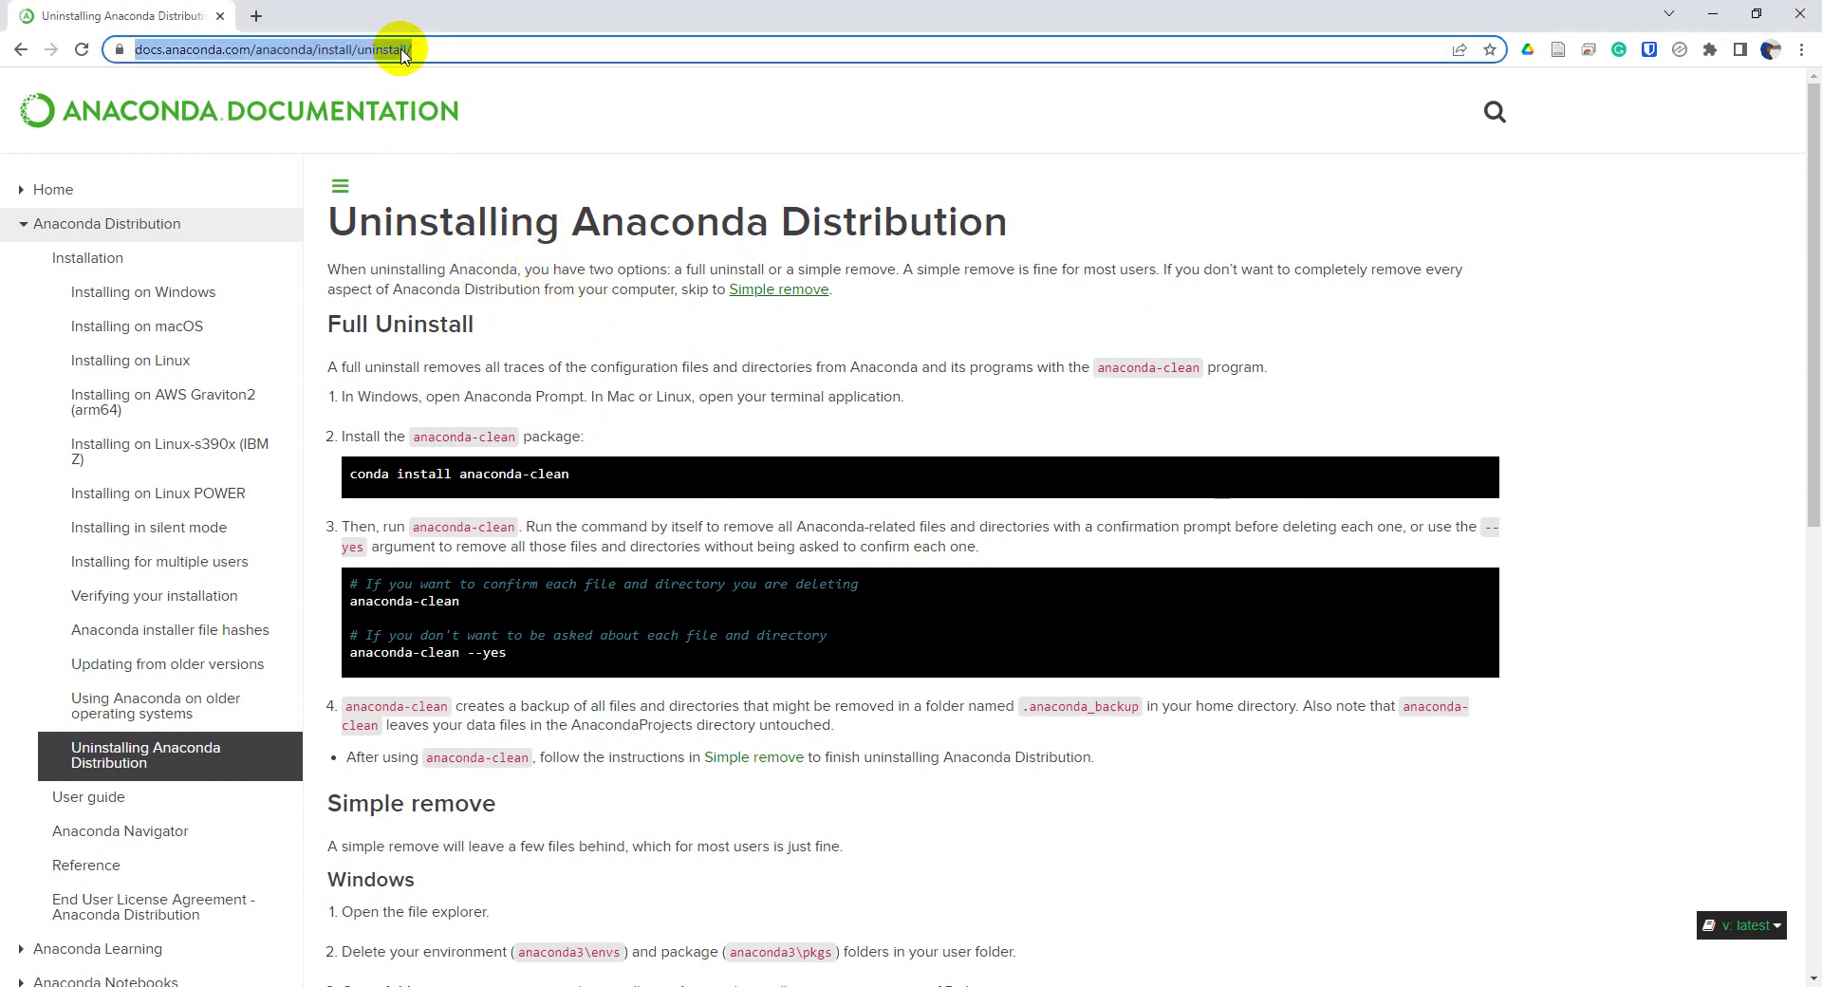
{"action": "type", "text": "go"}
{"action": "key", "text": "Return"}
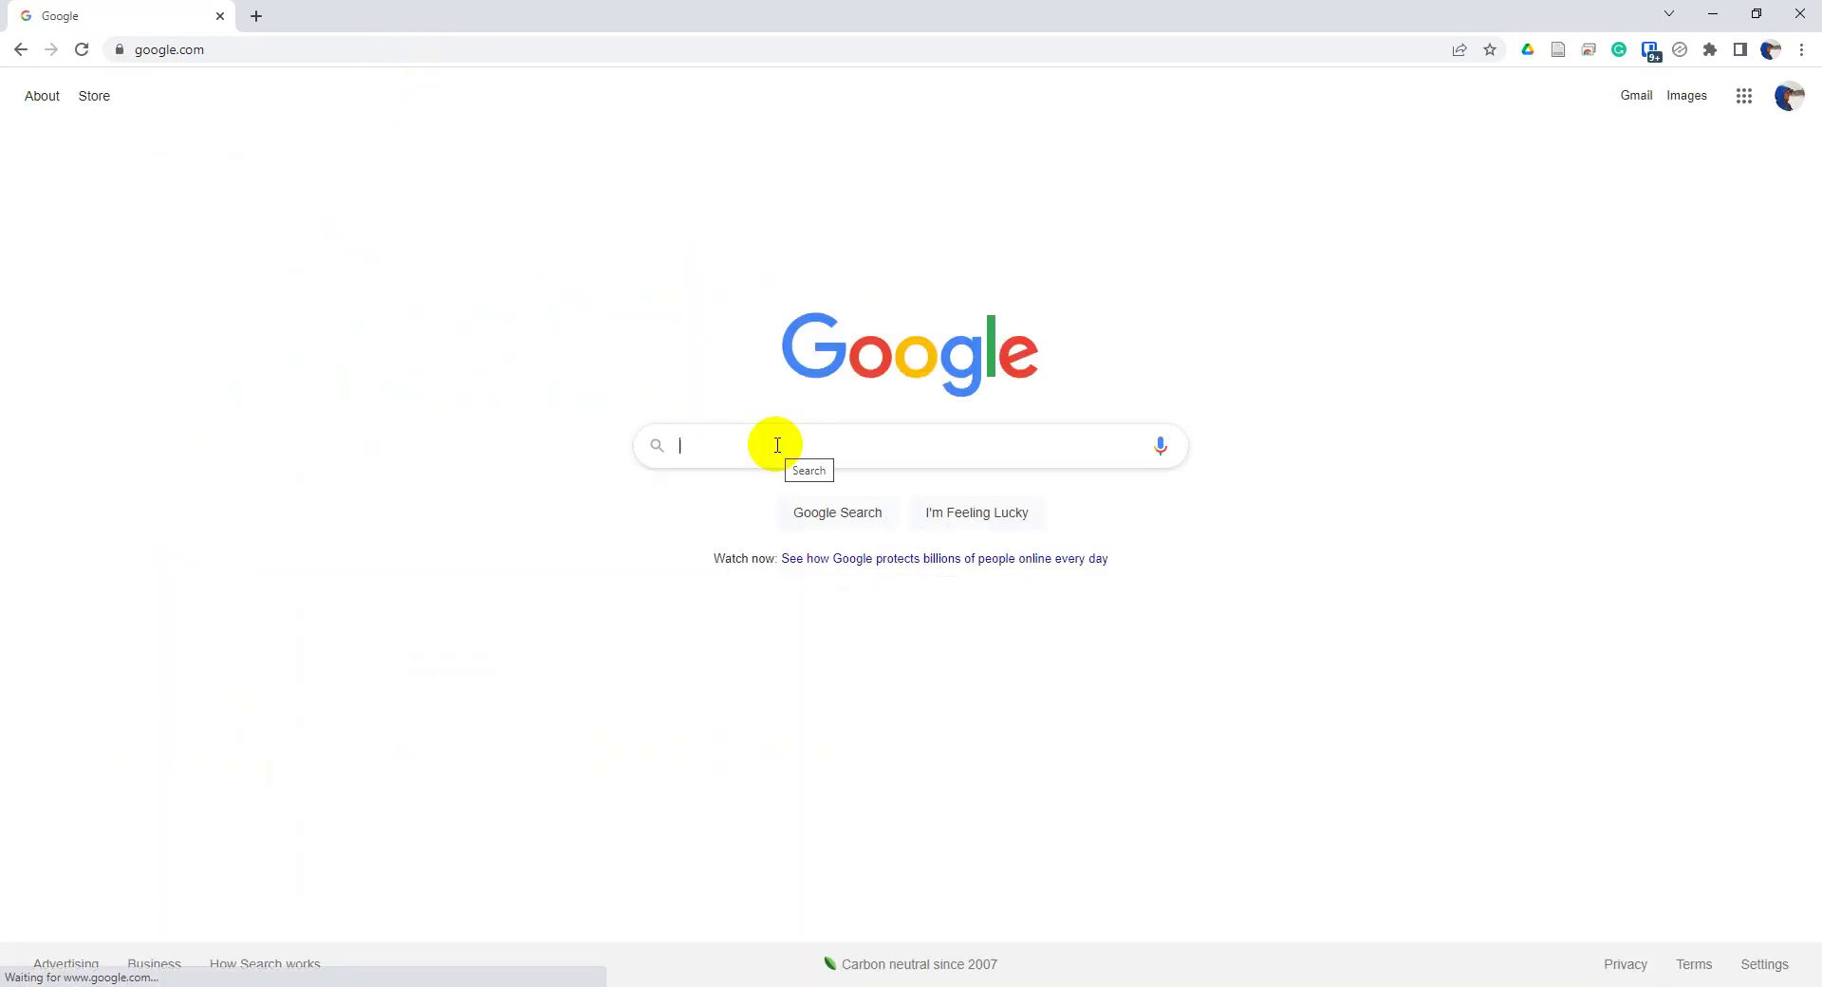
{"action": "type", "text": "uninstall anaconda"}
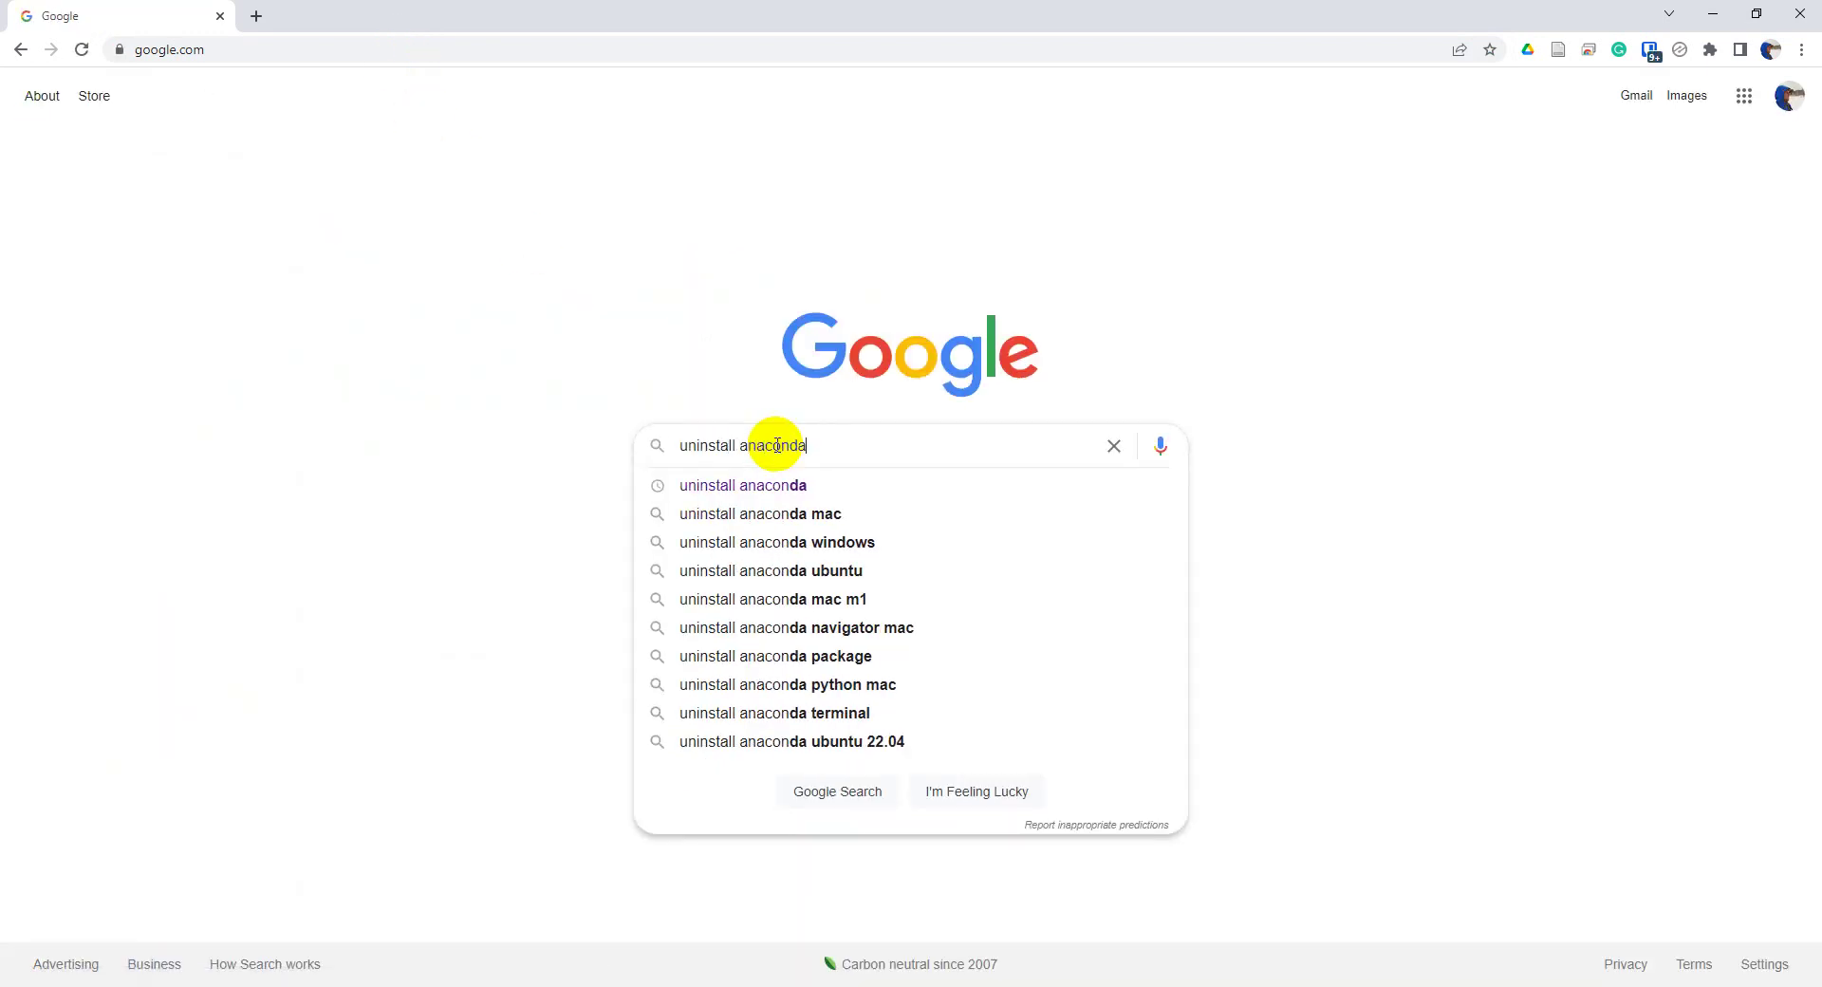
{"action": "key", "text": "Return"}
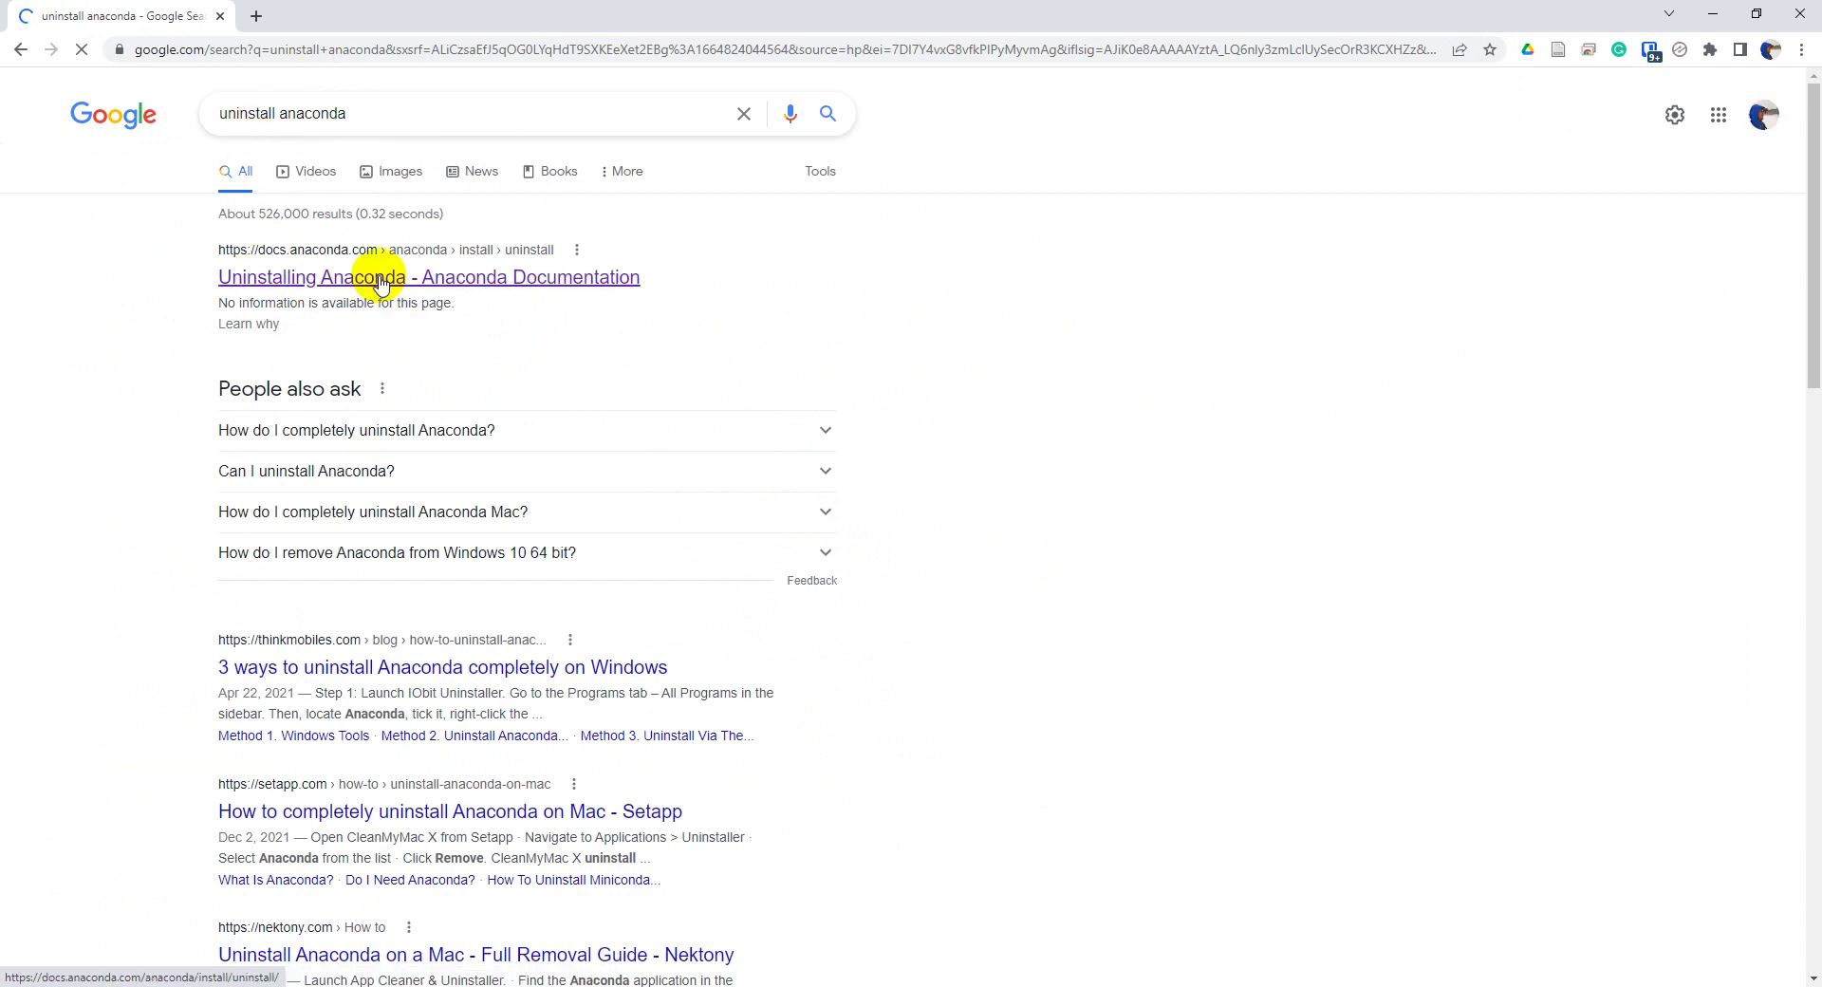
{"action": "left_click", "coordinate": [311, 278]}
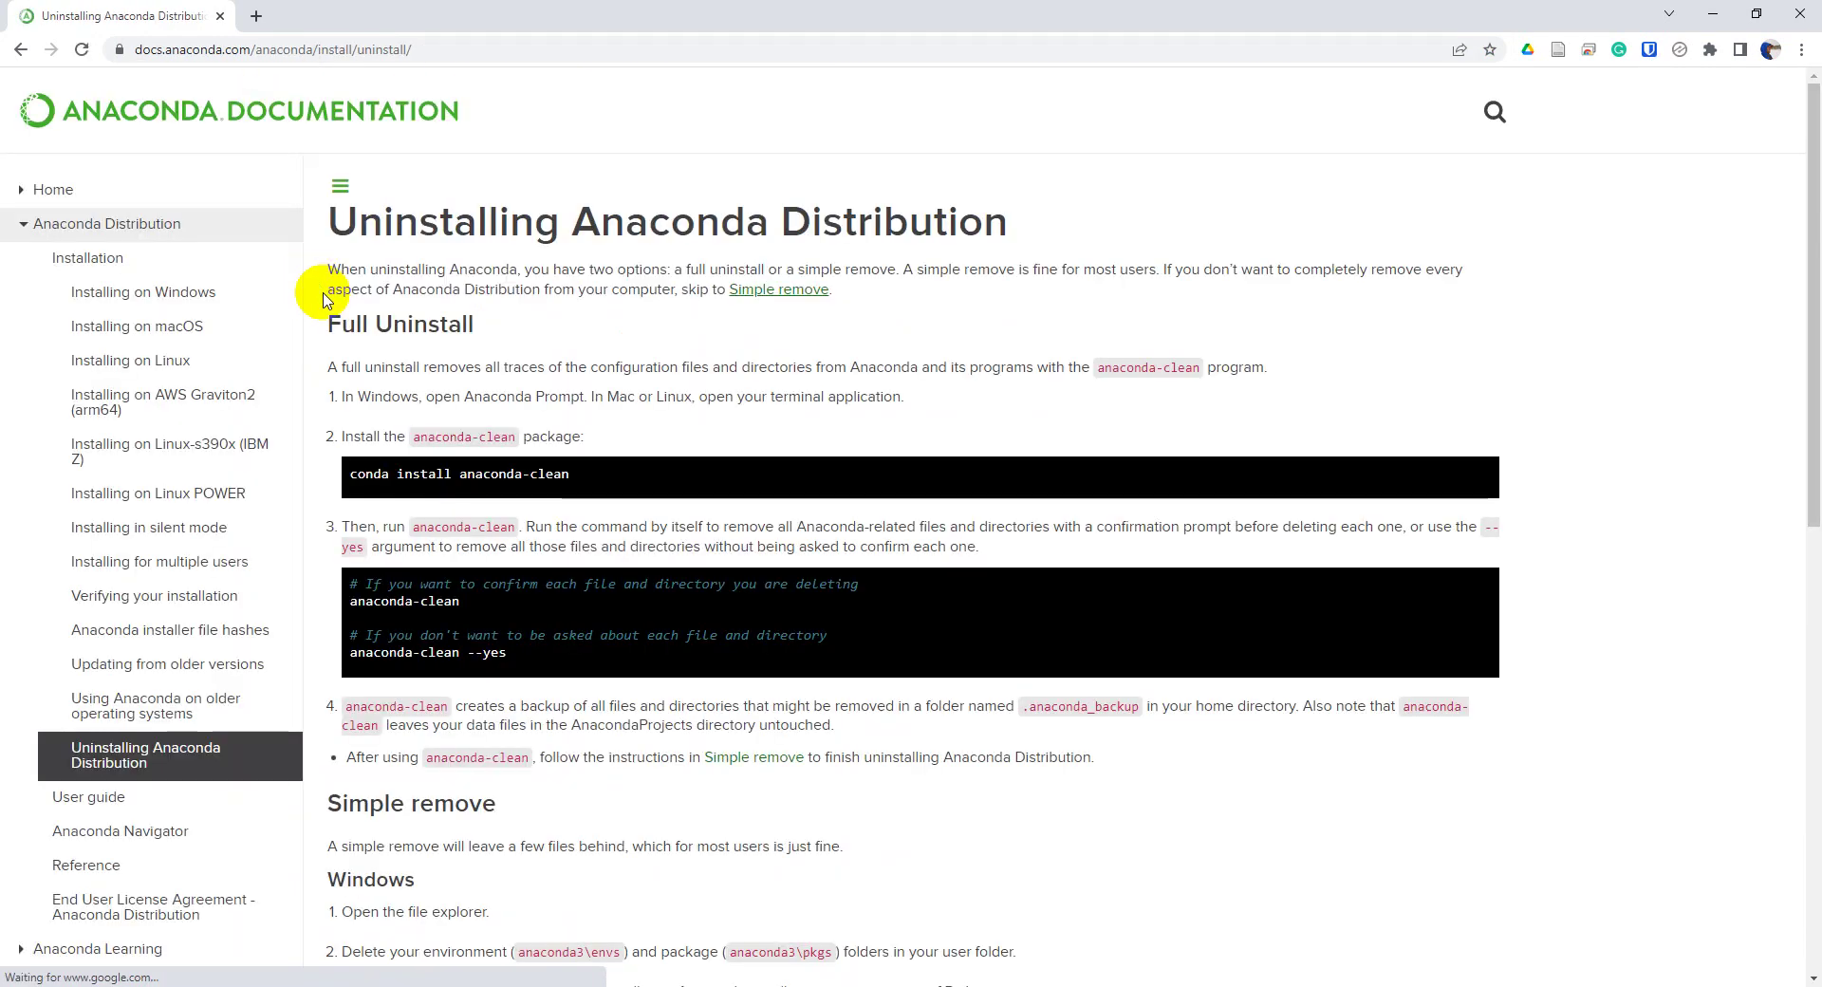
Select the 'conda install anaconda-clean' command in the guide.
{"action": "double_click", "coordinate": [424, 474]}
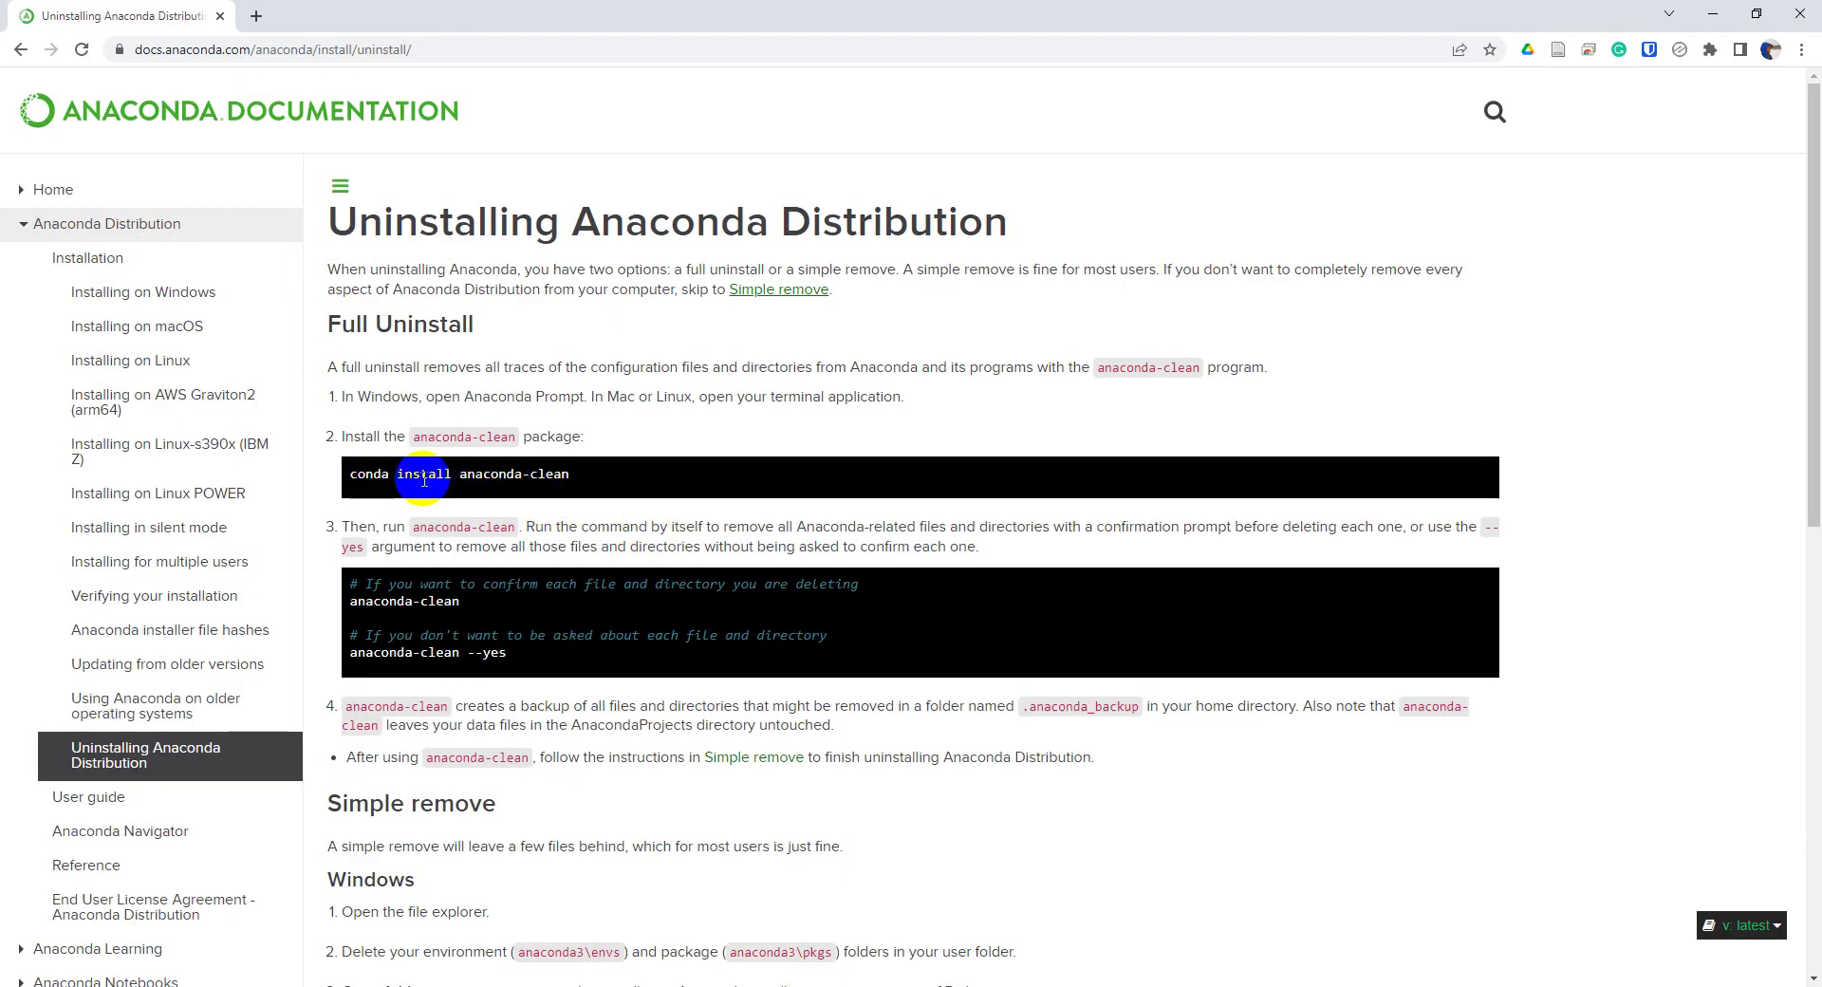
{"action": "left_click", "coordinate": [374, 476]}
{"action": "left_click_drag", "start_coordinate": [374, 477], "coordinate": [626, 493]}
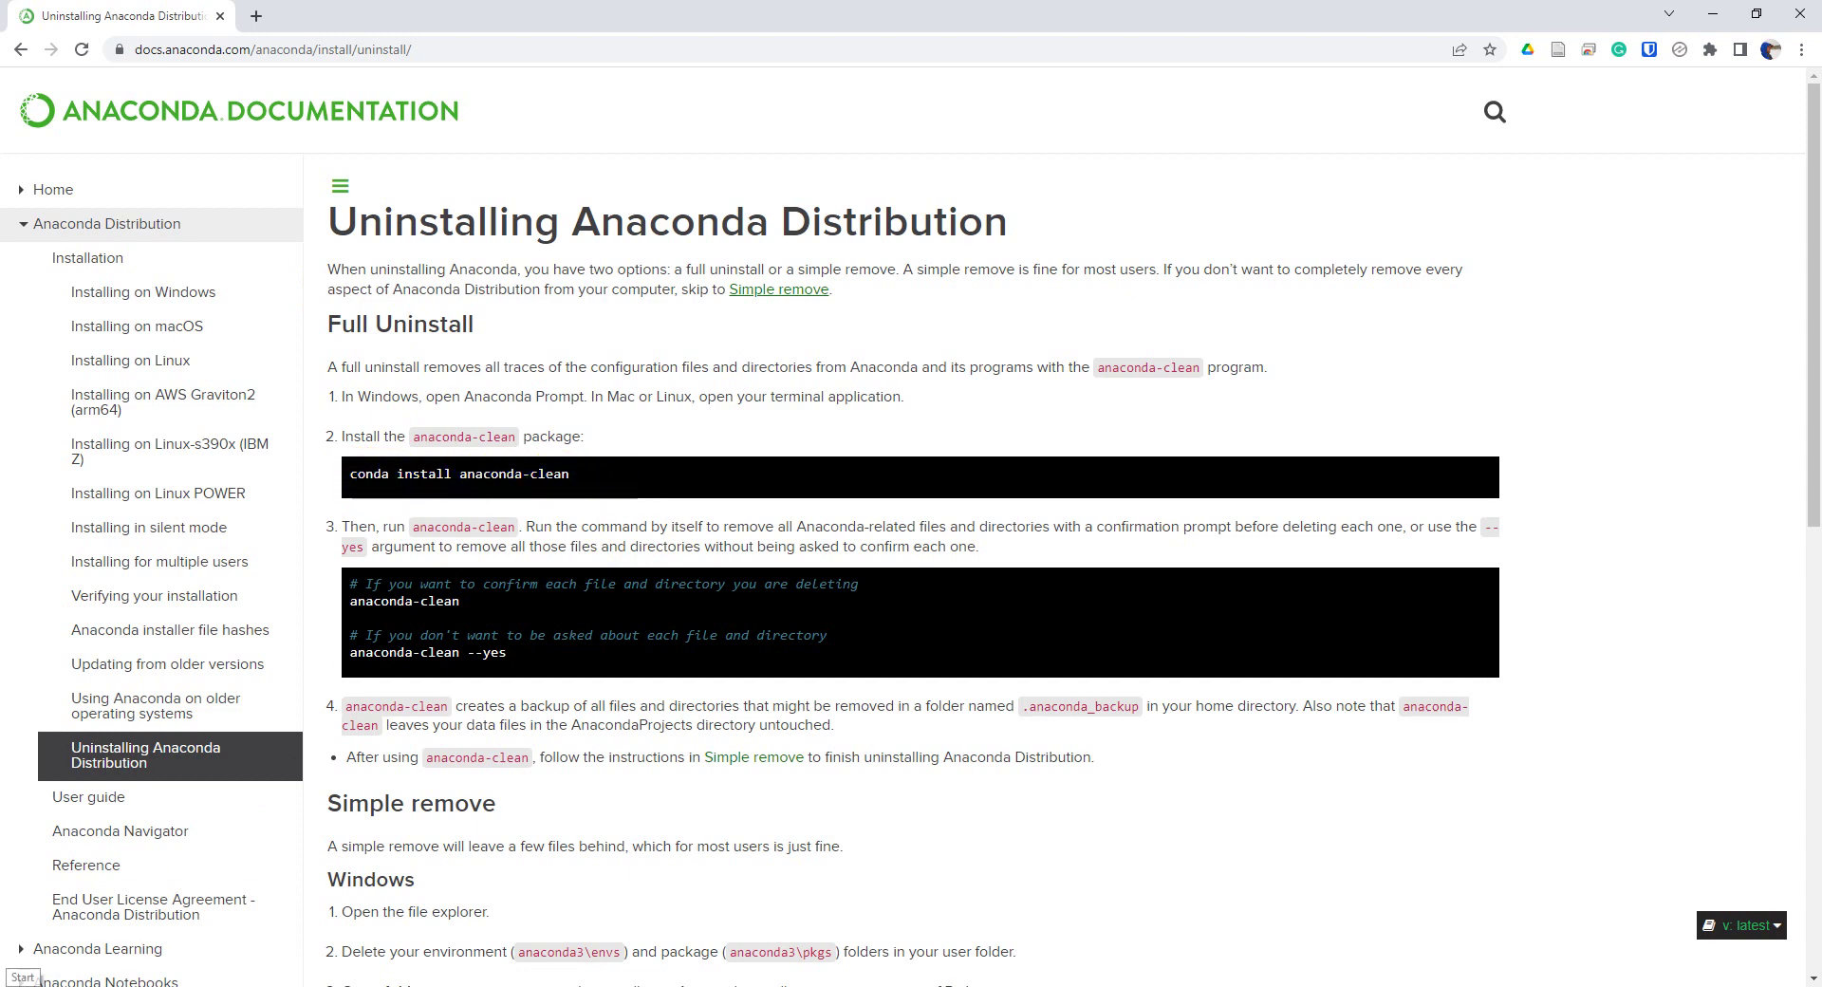
Launch Anaconda Prompt from a Start search for 'ana'.
{"action": "left_click", "coordinate": [19, 982]}
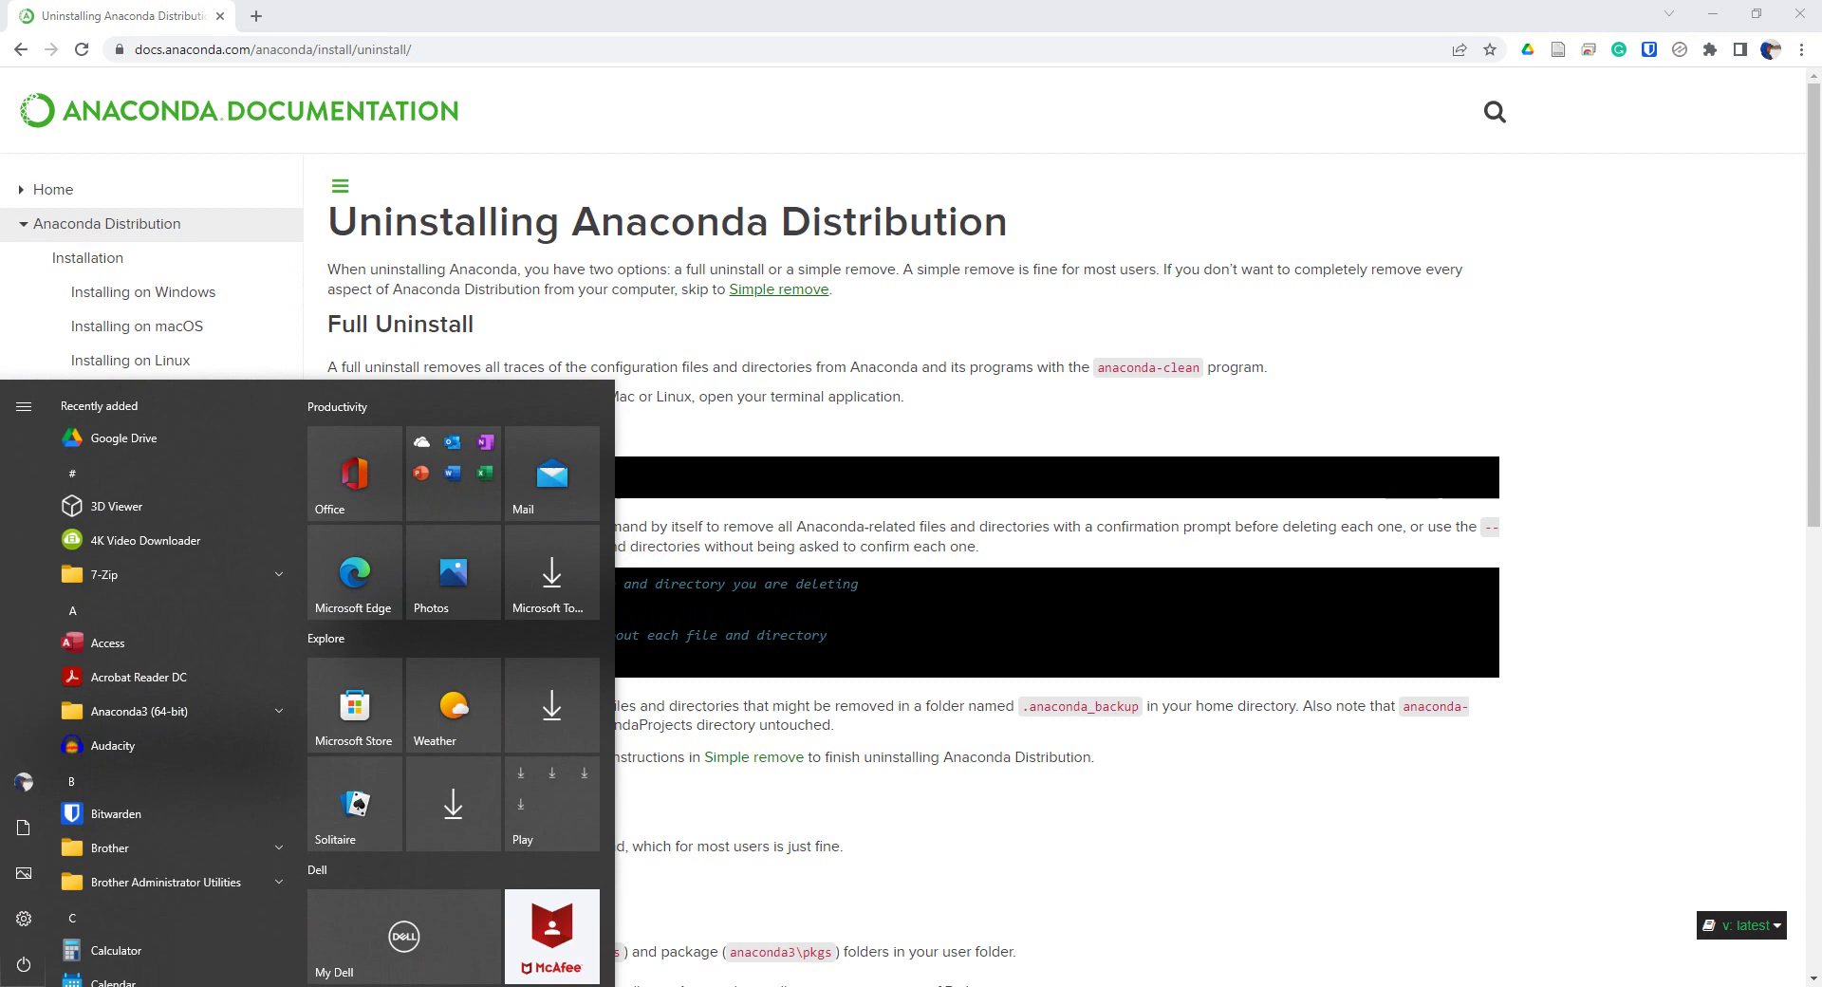
{"action": "type", "text": "ana"}
{"action": "key", "text": "Return"}
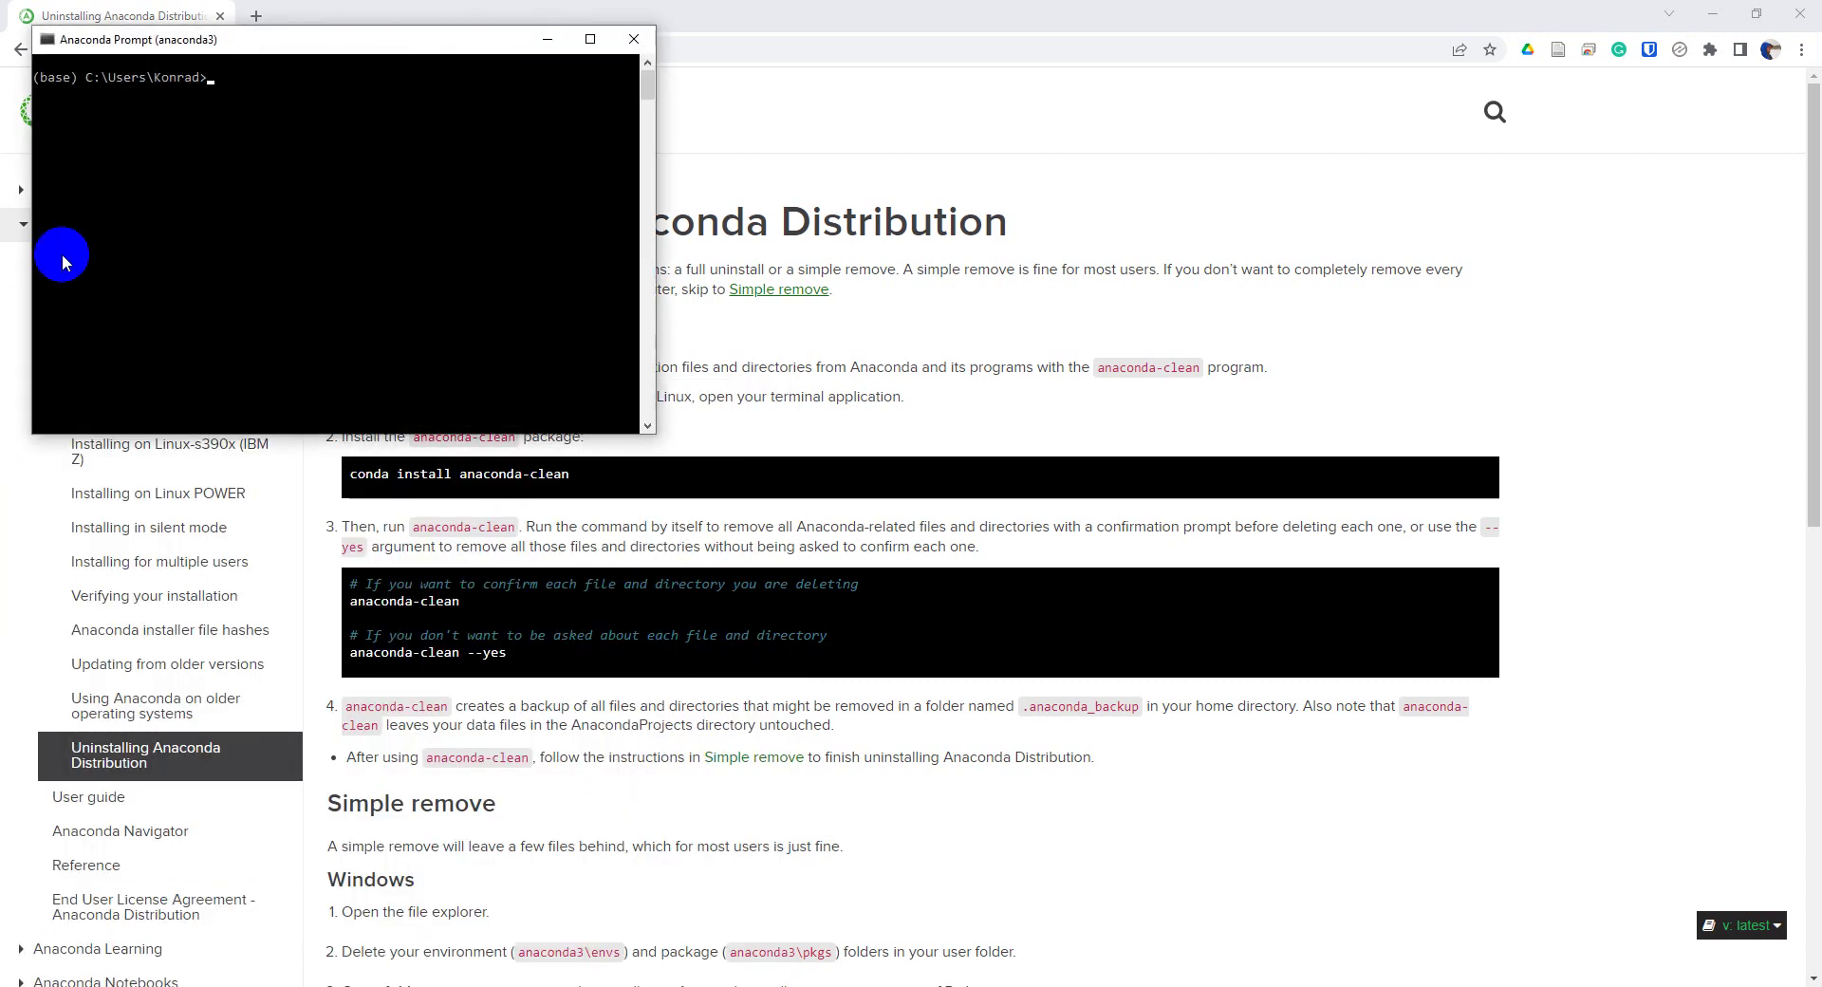
Position the Anaconda Prompt window over the centre of the uninstall guide.
{"action": "left_click_drag", "start_coordinate": [268, 49], "coordinate": [906, 306]}
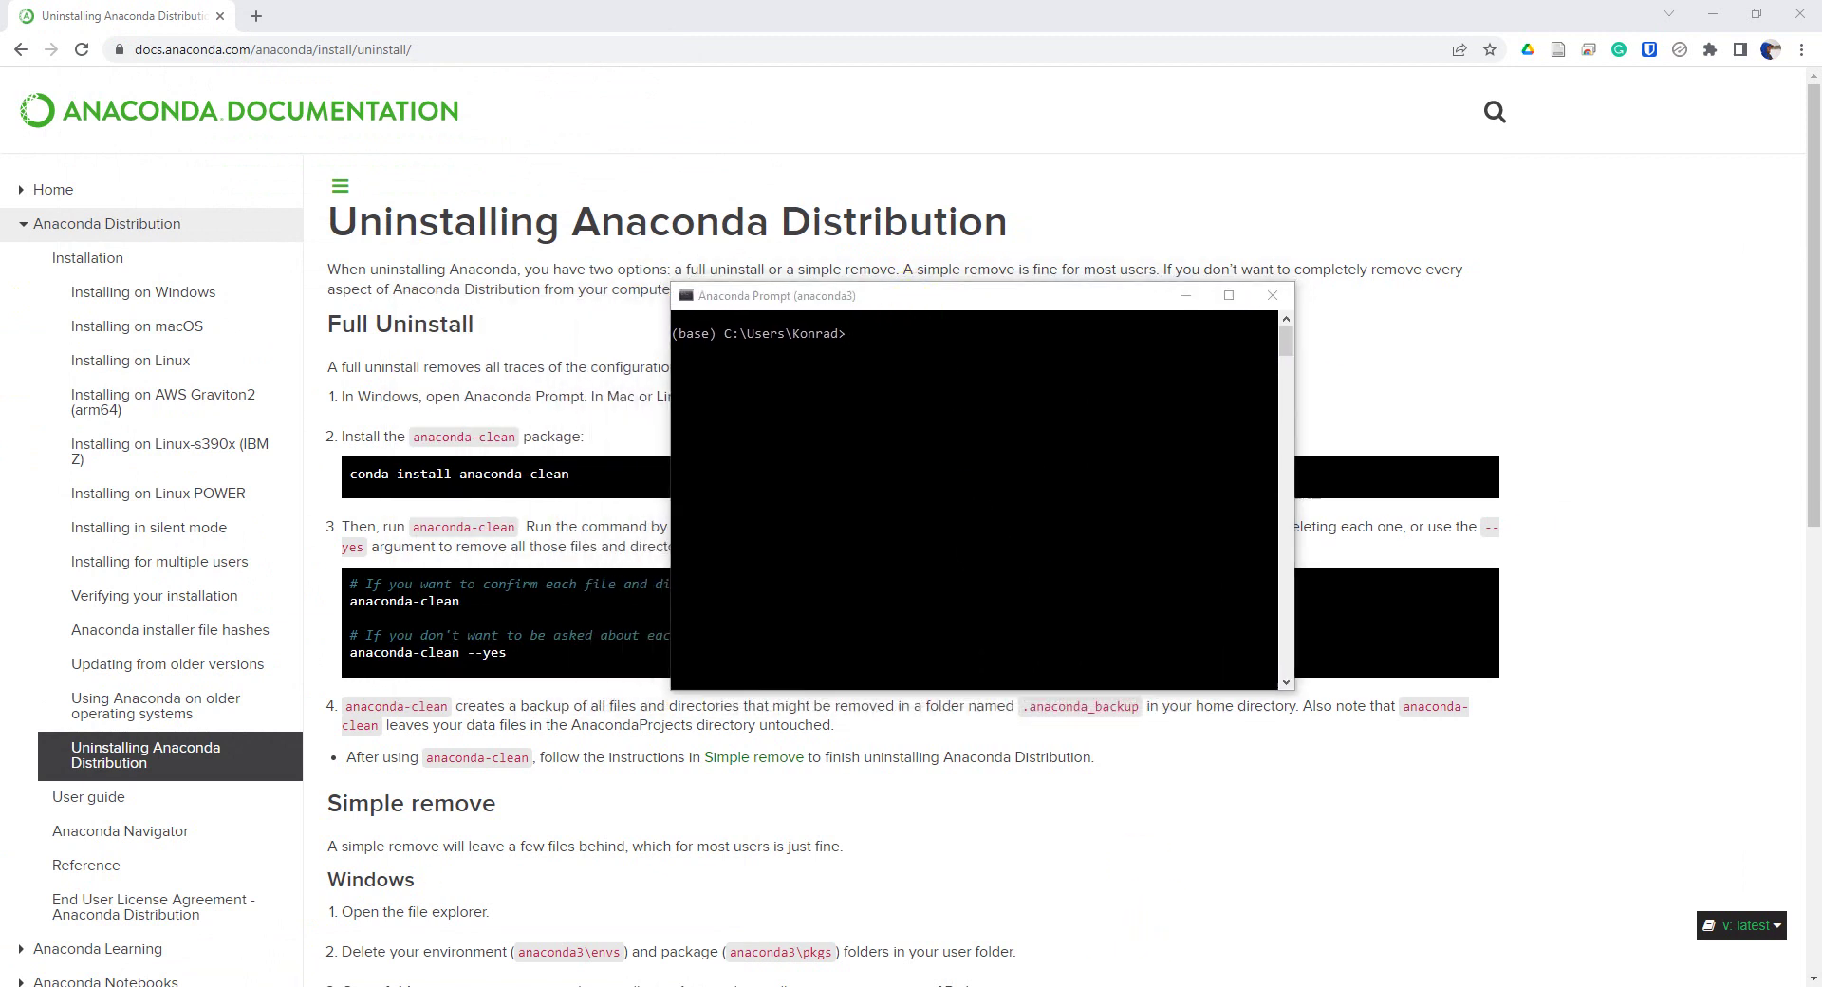
{"action": "scroll", "coordinate": [822, 952], "scroll_direction": "up", "scroll_amount": 2}
{"action": "left_click", "coordinate": [925, 721]}
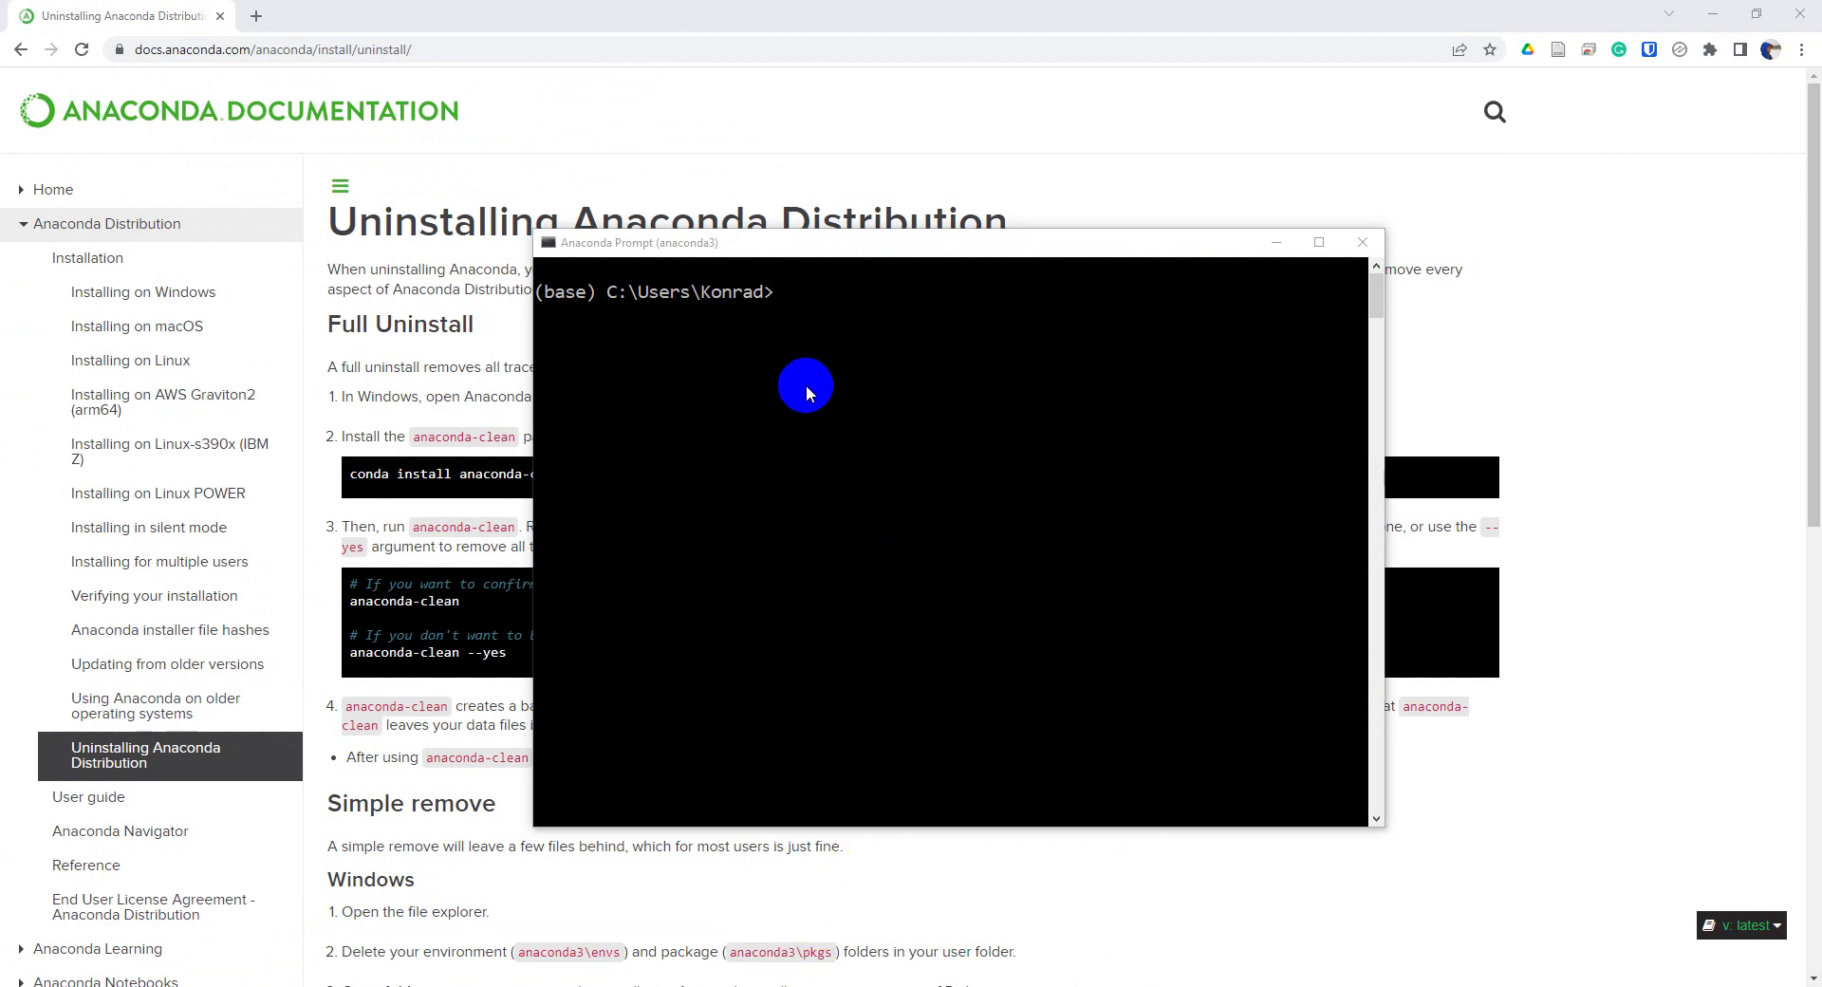
{"action": "left_click_drag", "start_coordinate": [800, 265], "coordinate": [867, 269]}
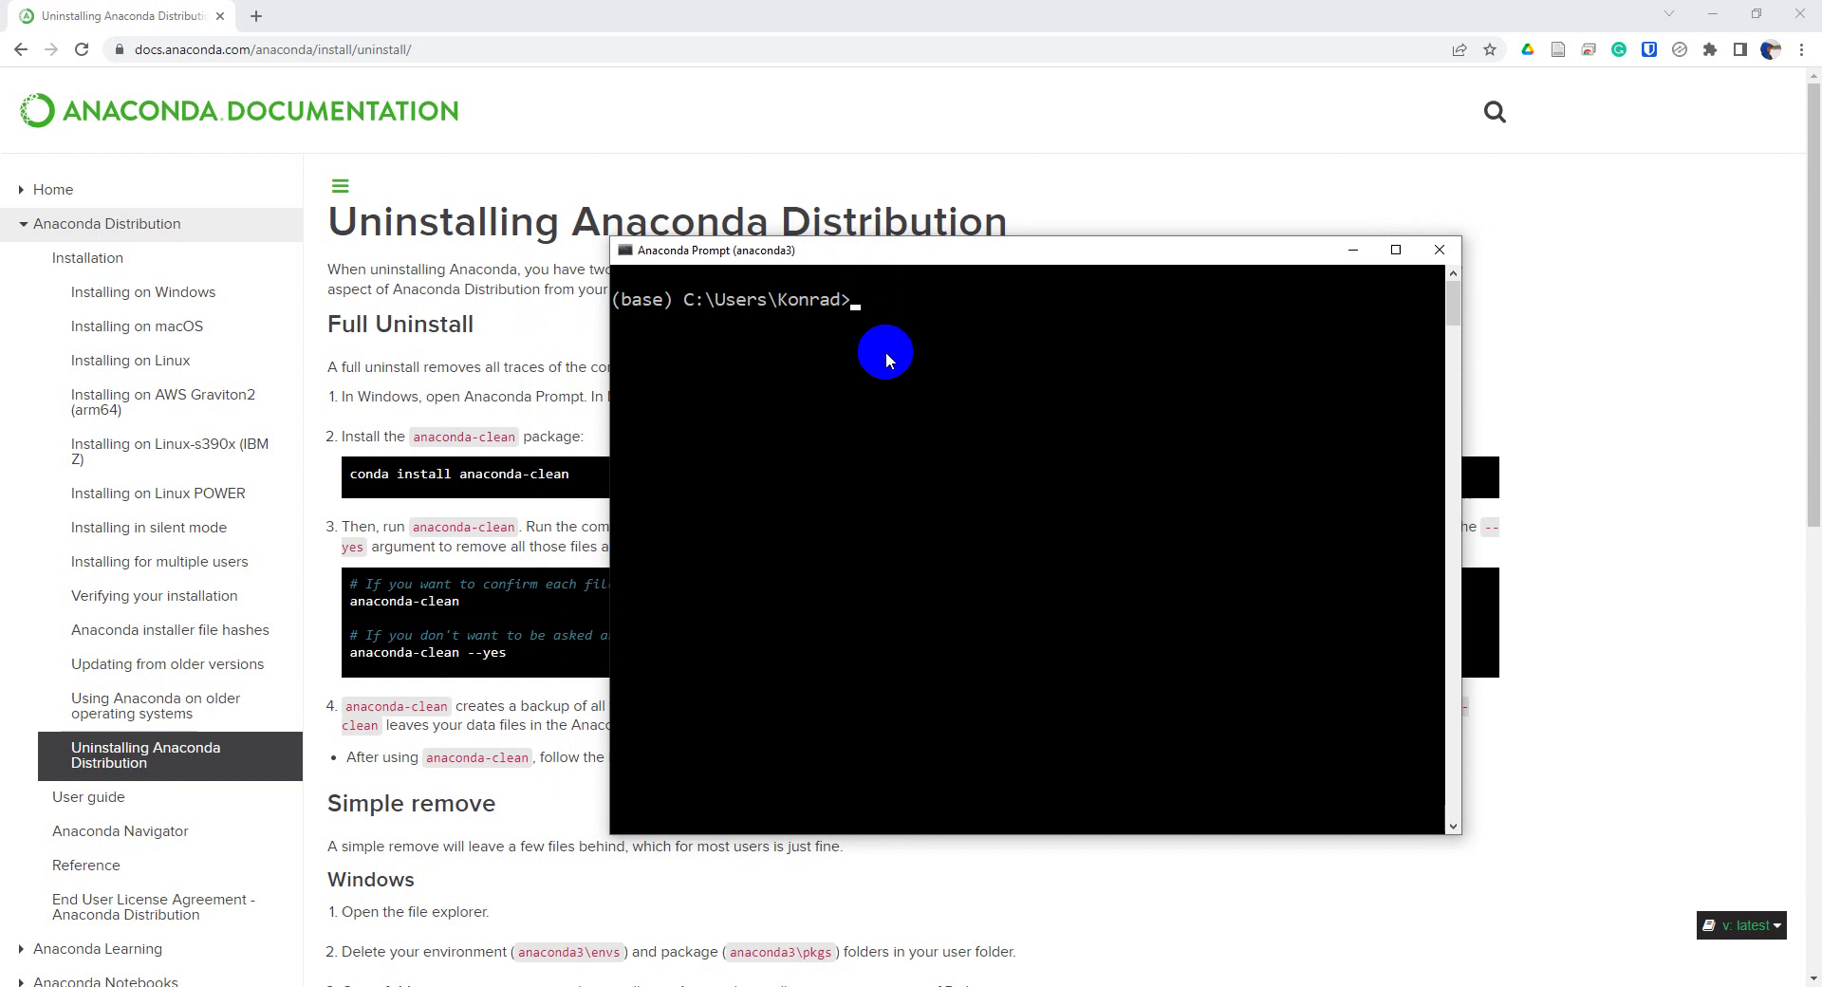
Run 'conda install anaconda-clean --yes', installing anaconda-clean 1.1.1 and updating conda to 22.9.0.
{"action": "type", "text": "install anaconda"}
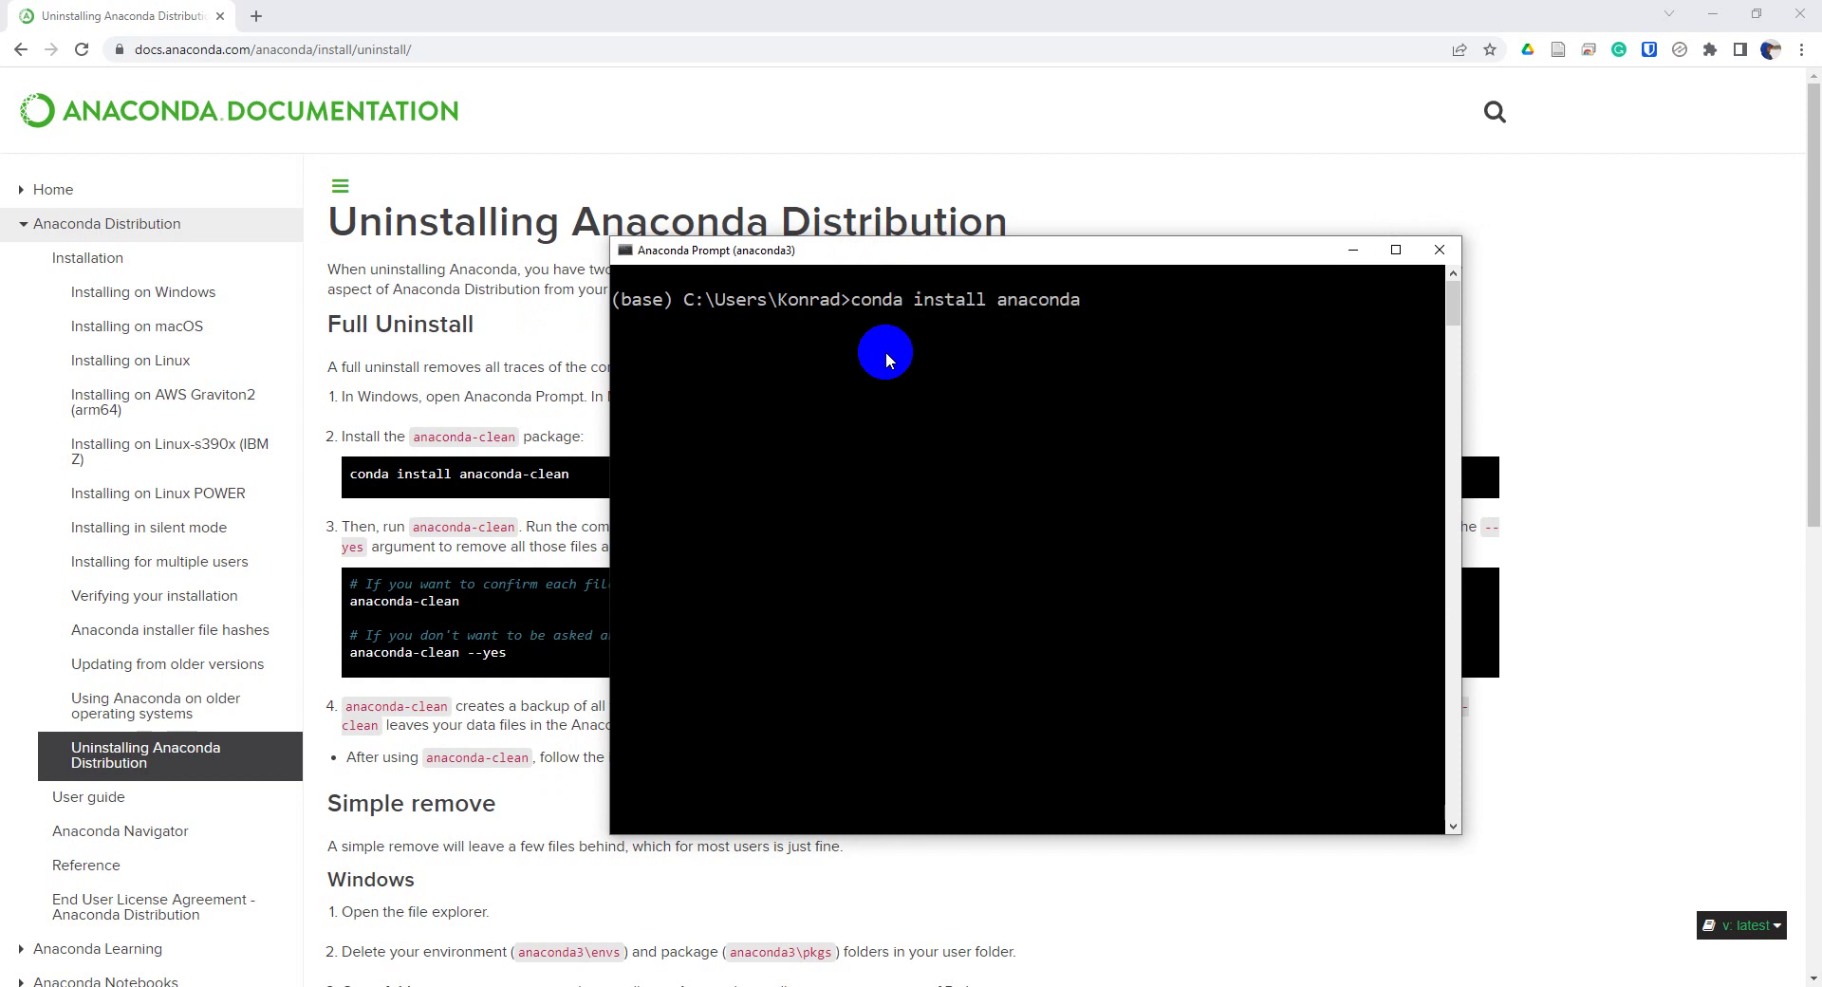
{"action": "type", "text": "-clean"}
{"action": "type", "text": " --"}
{"action": "type", "text": "yea"}
{"action": "key", "text": "Return"}
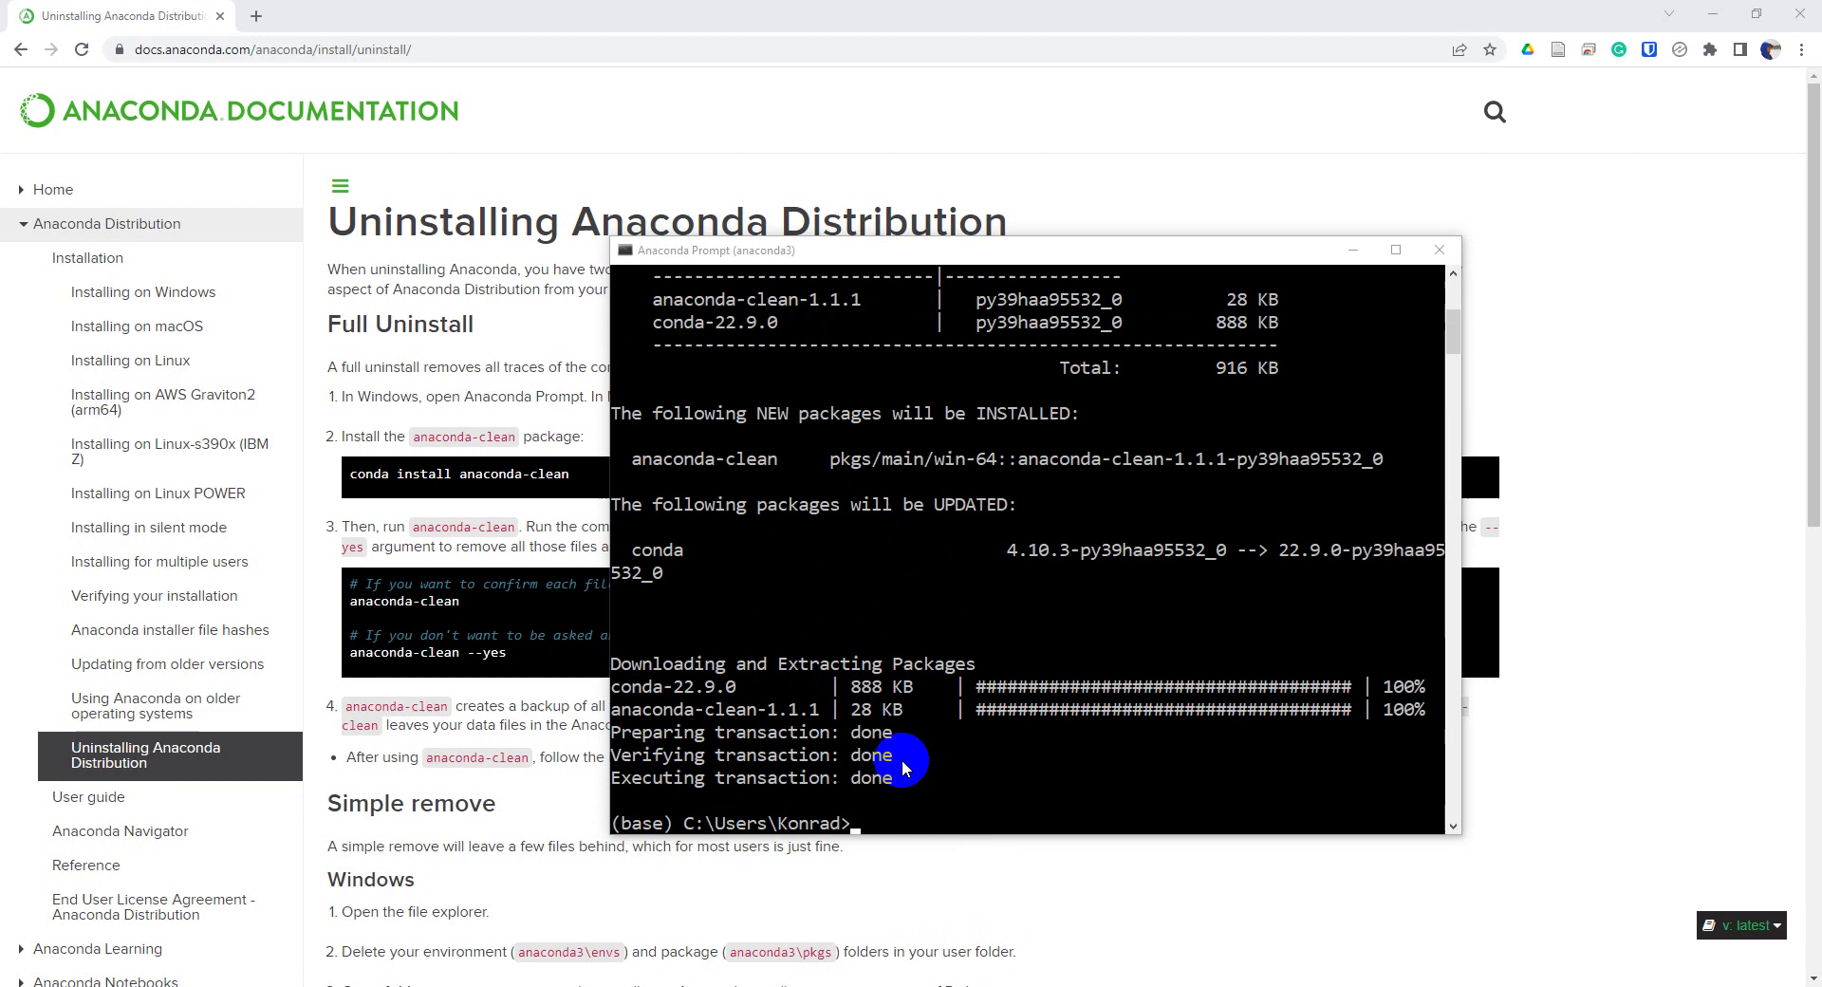
{"action": "scroll", "coordinate": [901, 717], "scroll_direction": "up", "scroll_amount": 2}
{"action": "scroll", "coordinate": [910, 723], "scroll_direction": "down", "scroll_amount": 1}
{"action": "scroll", "coordinate": [909, 723], "scroll_direction": "down", "scroll_amount": 3}
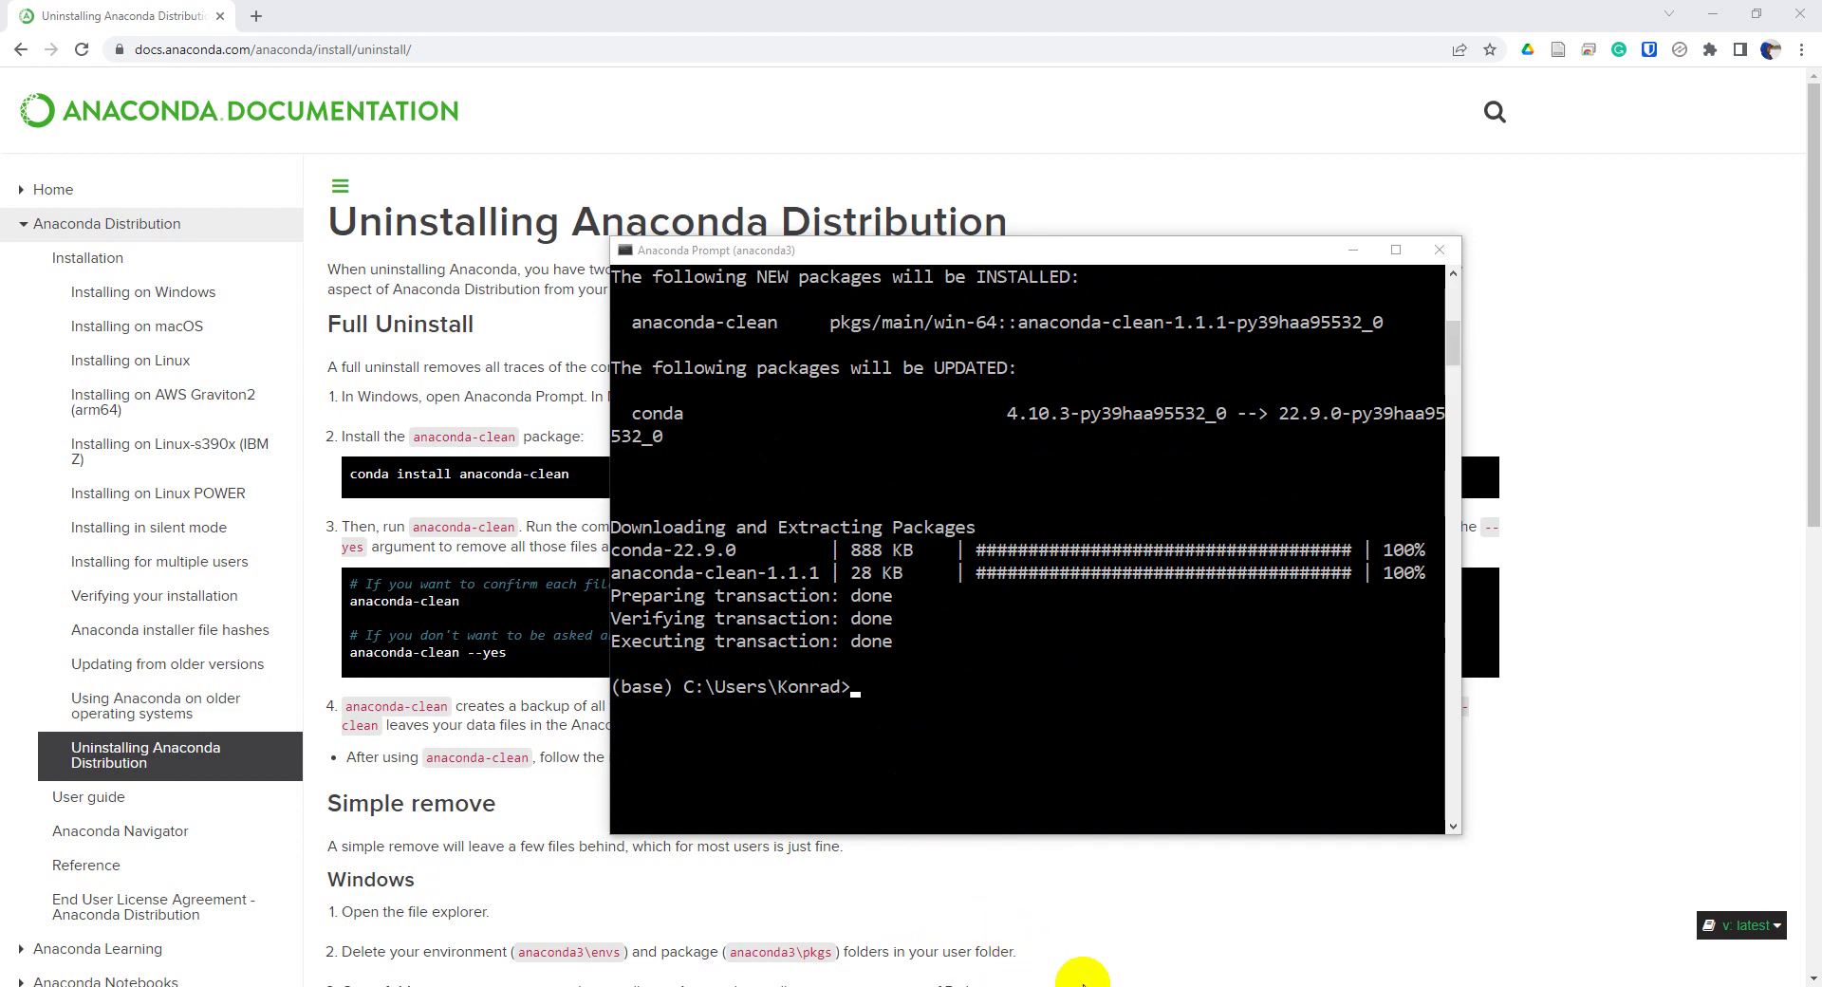
Minimize Anaconda Prompt and scroll the guide to the Windows Simple remove steps.
{"action": "left_click", "coordinate": [833, 954]}
{"action": "scroll", "coordinate": [834, 954], "scroll_direction": "down", "scroll_amount": 1}
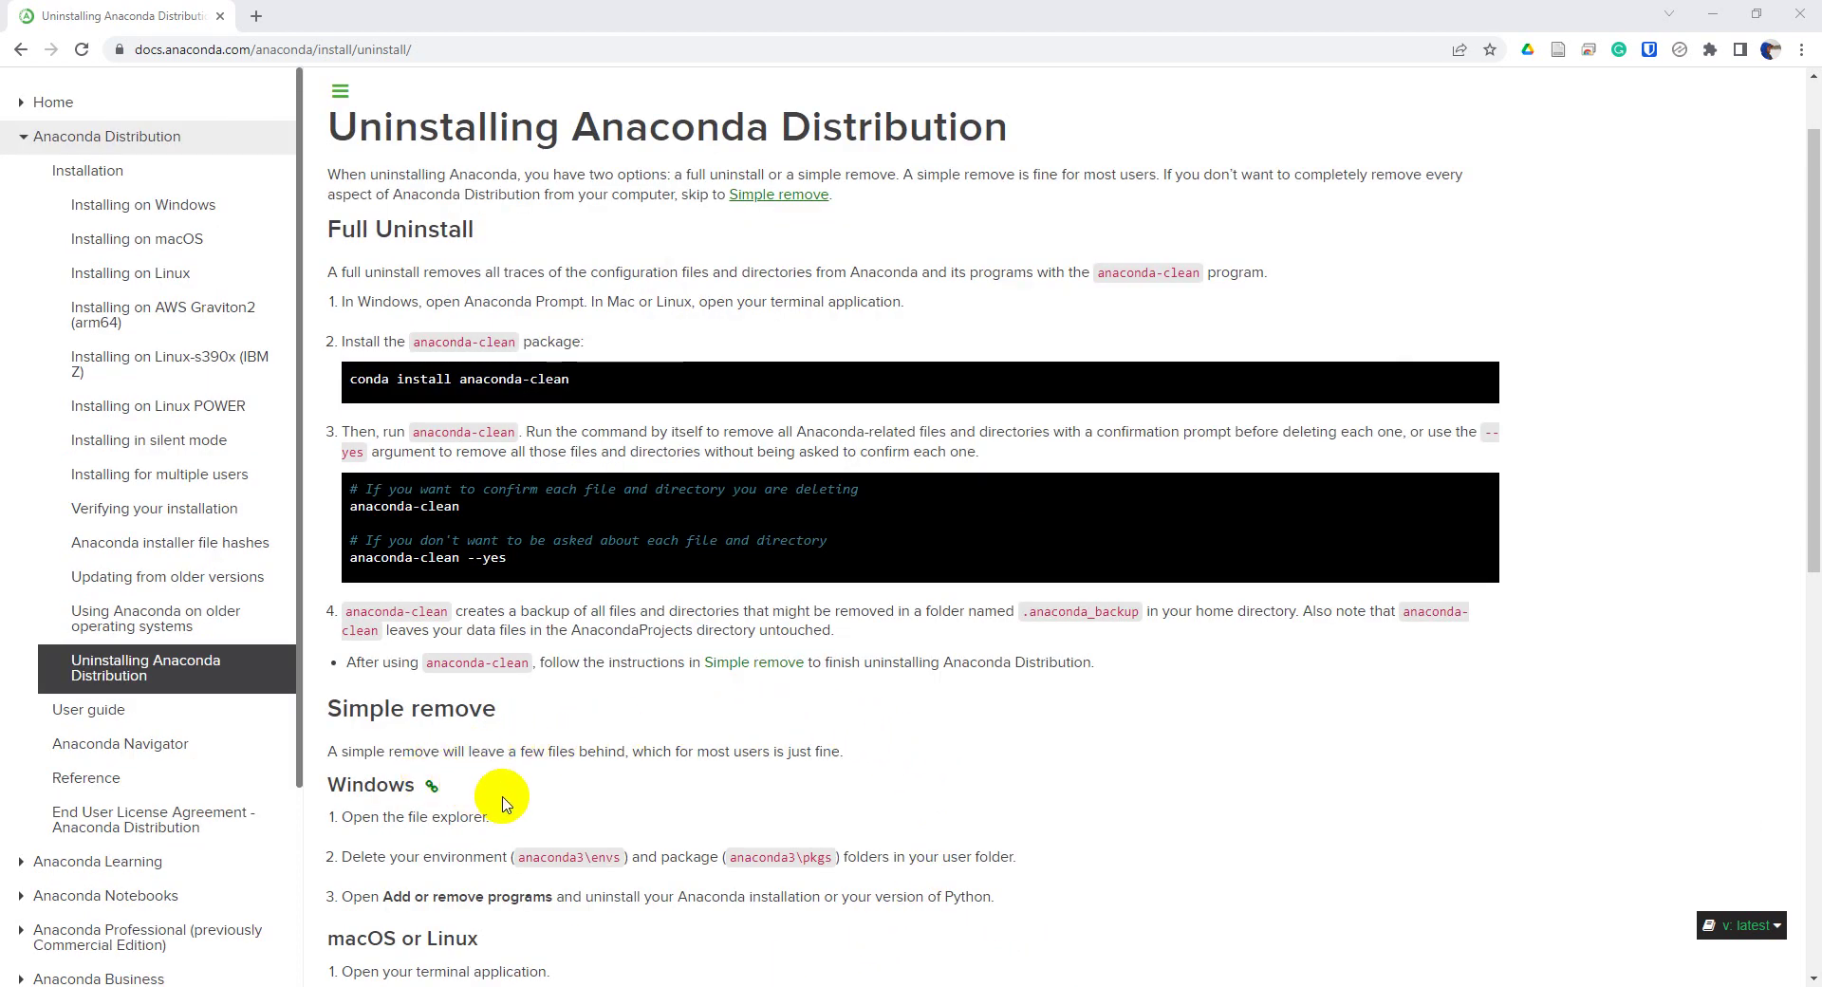
{"action": "scroll", "coordinate": [503, 805], "scroll_direction": "down", "scroll_amount": 1}
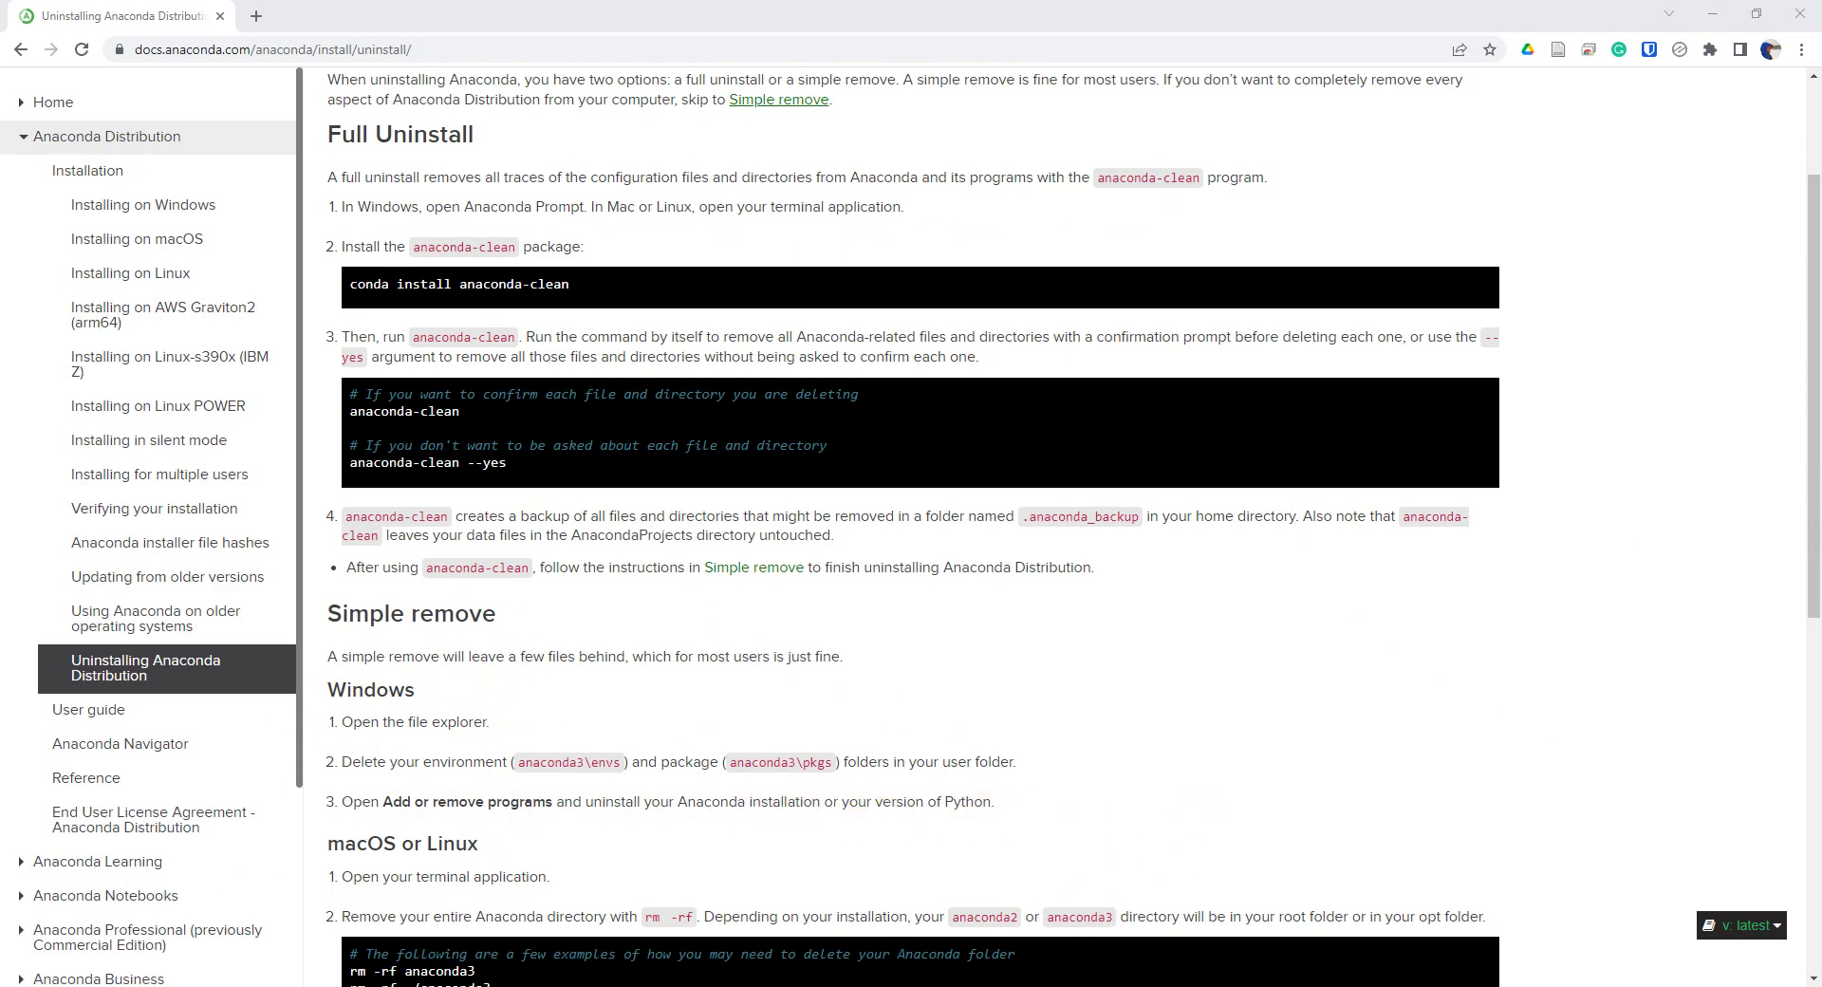
Bring the home folder window over the guide and go into the anaconda3 folder.
{"action": "left_click_drag", "start_coordinate": [1778, 305], "coordinate": [1102, 178]}
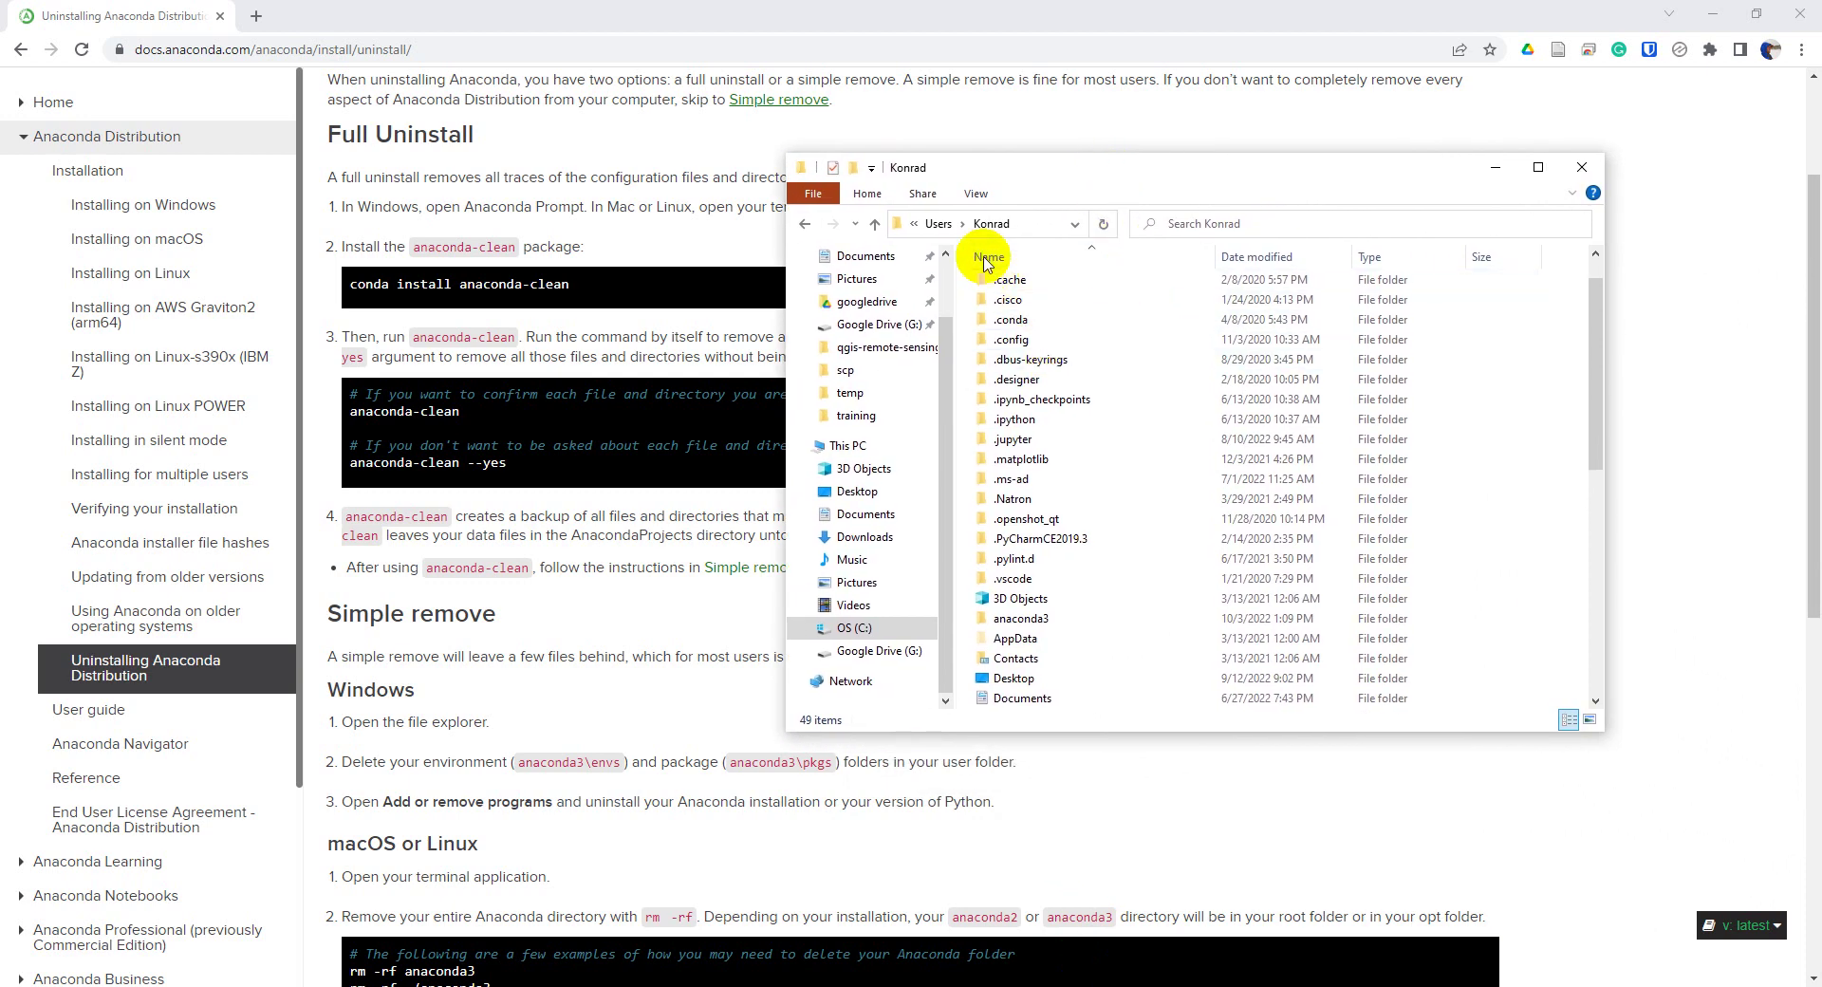
{"action": "scroll", "coordinate": [1075, 460], "scroll_direction": "down", "scroll_amount": 2}
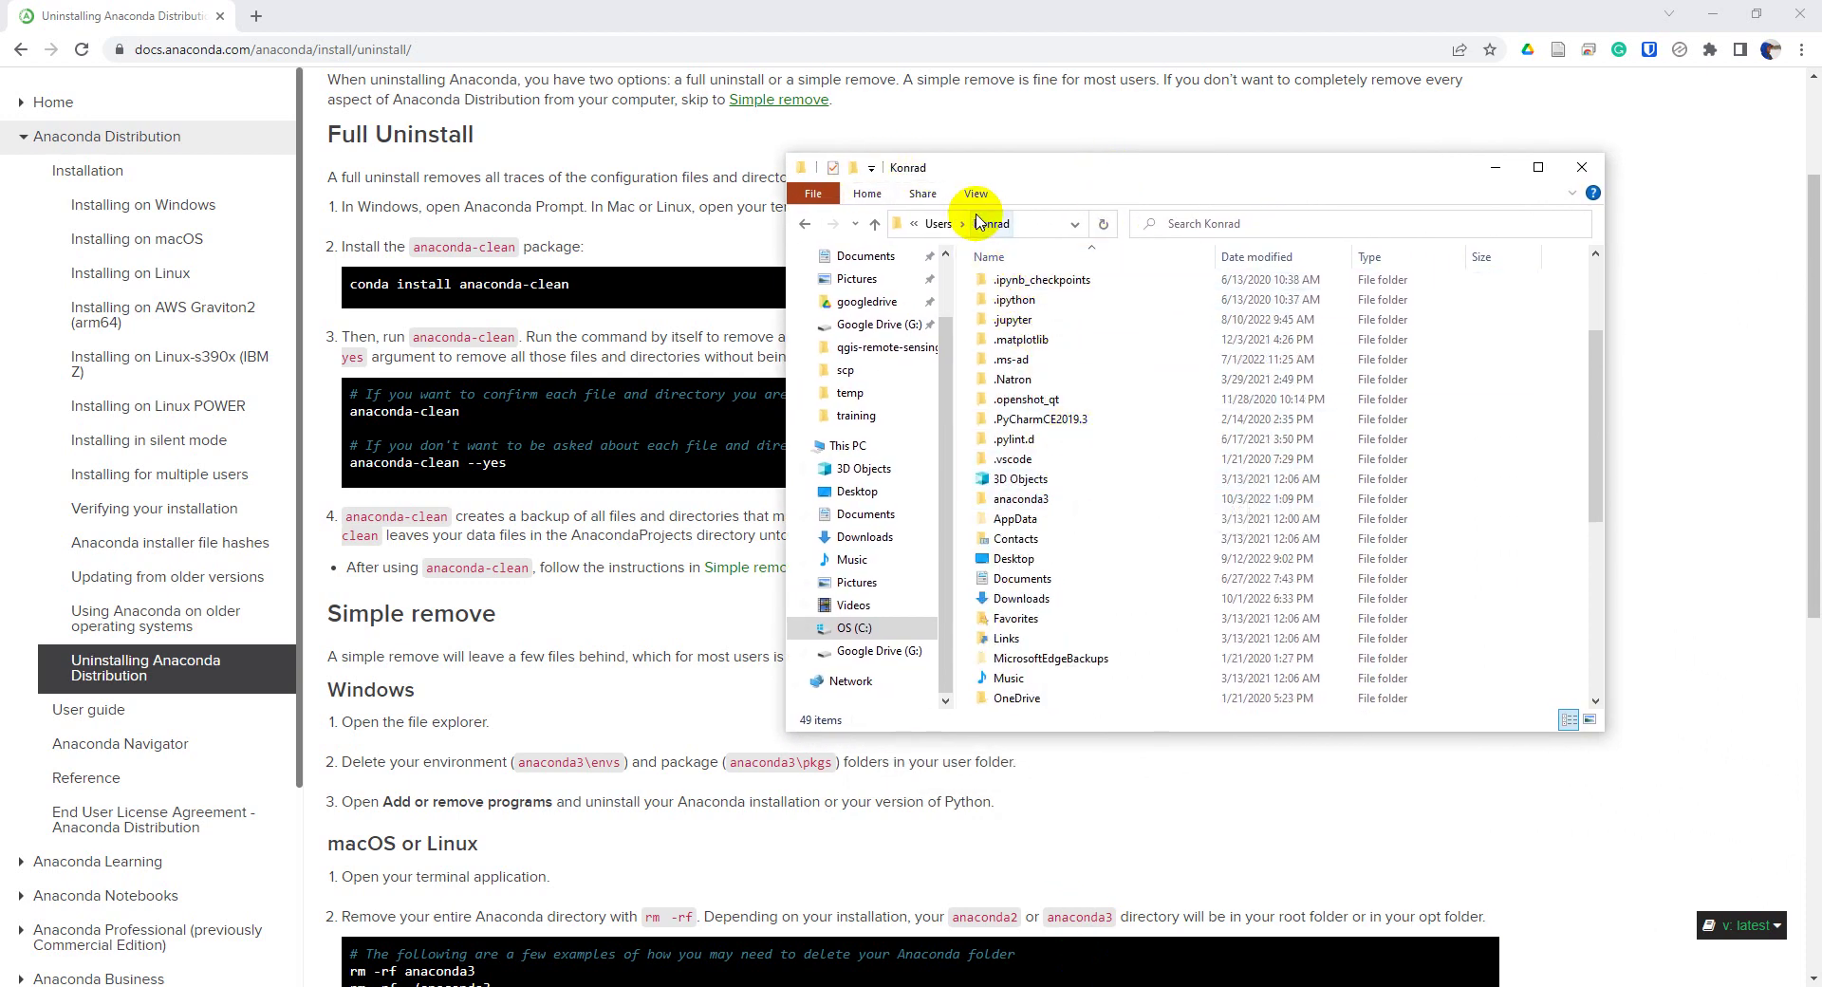
{"action": "left_click", "coordinate": [1033, 229]}
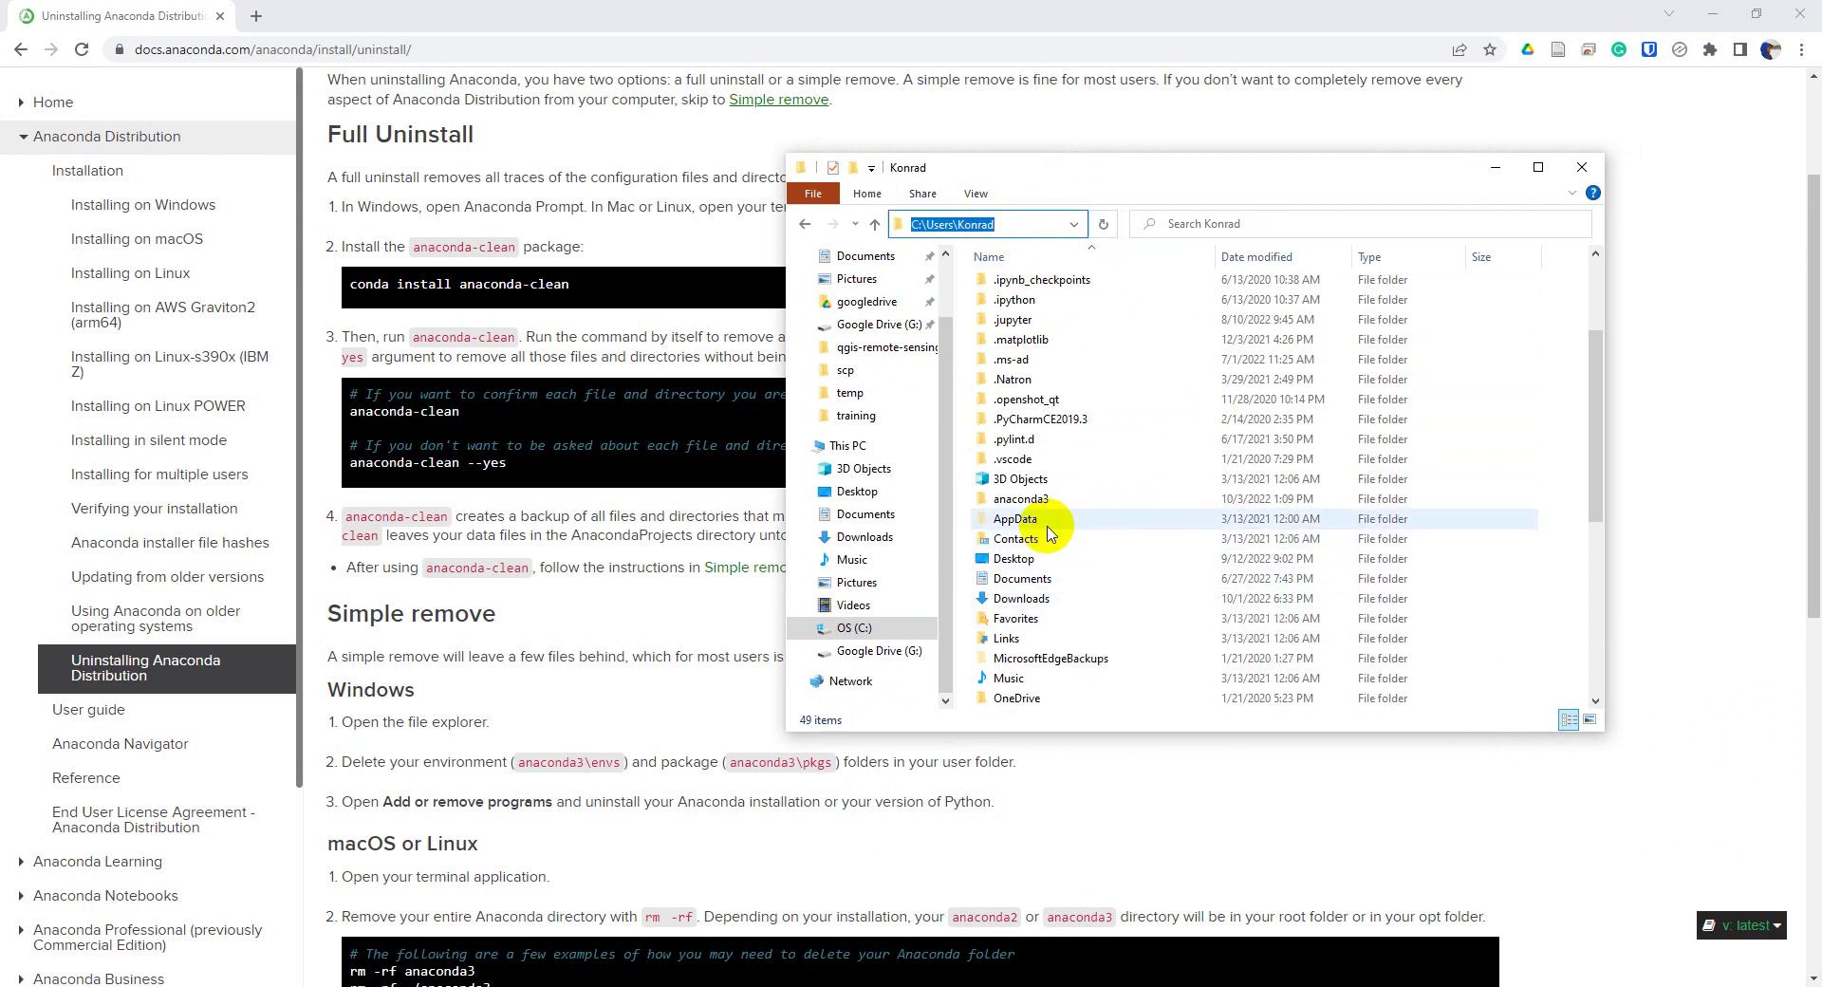
{"action": "double_click", "coordinate": [1025, 500]}
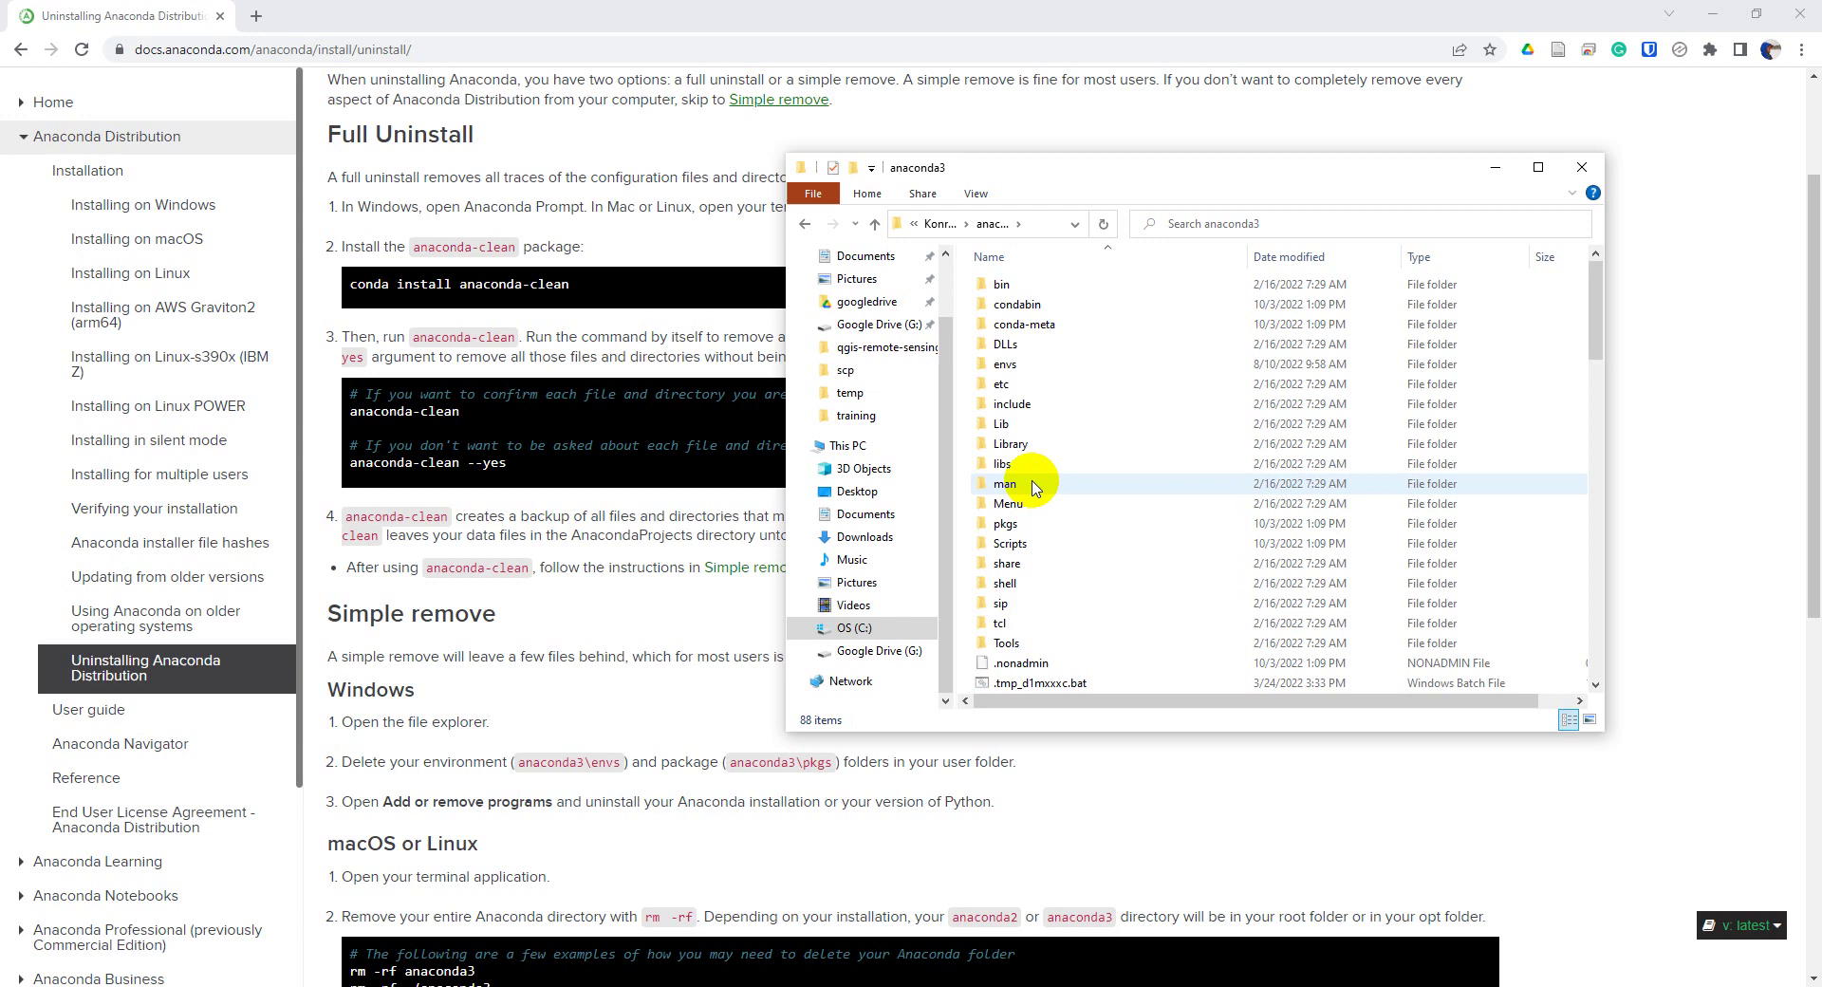
Permanently delete the envs and pkgs folders from anaconda3.
{"action": "left_click", "coordinate": [1007, 525]}
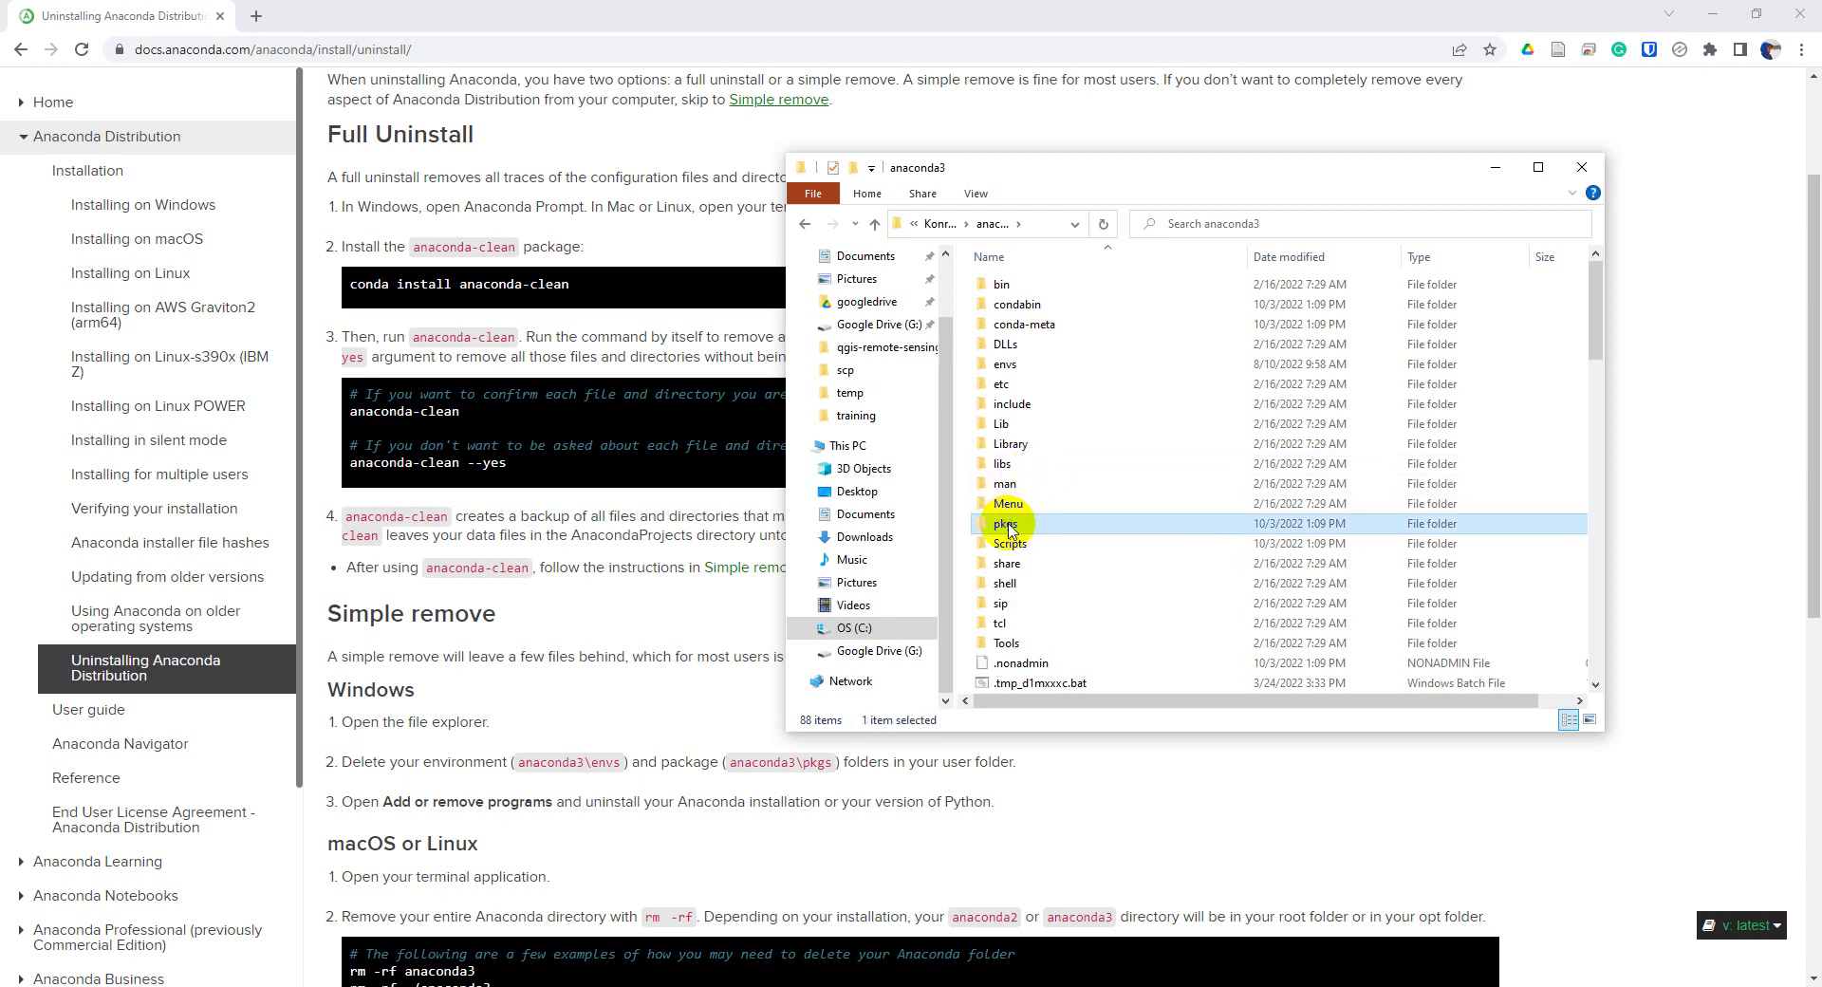
{"action": "left_click", "coordinate": [1008, 366], "text": "ctrl"}
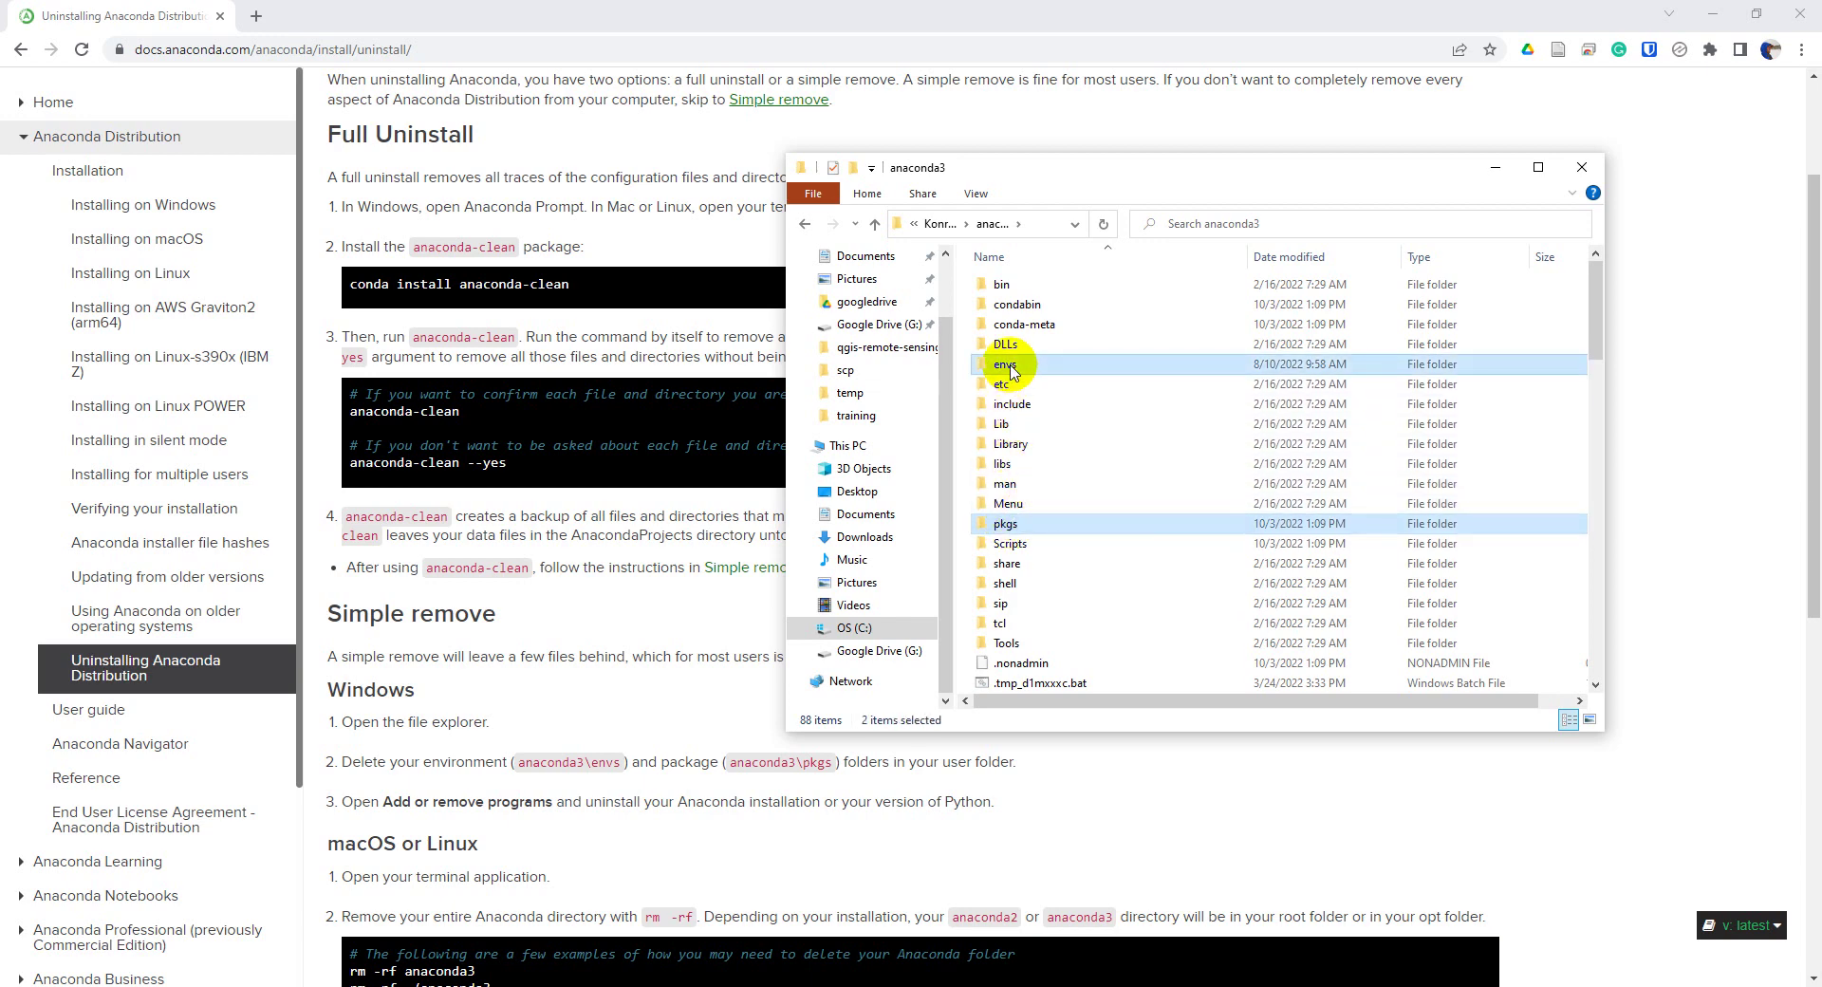
{"action": "key", "text": "shift+Delete"}
{"action": "key", "text": "Return"}
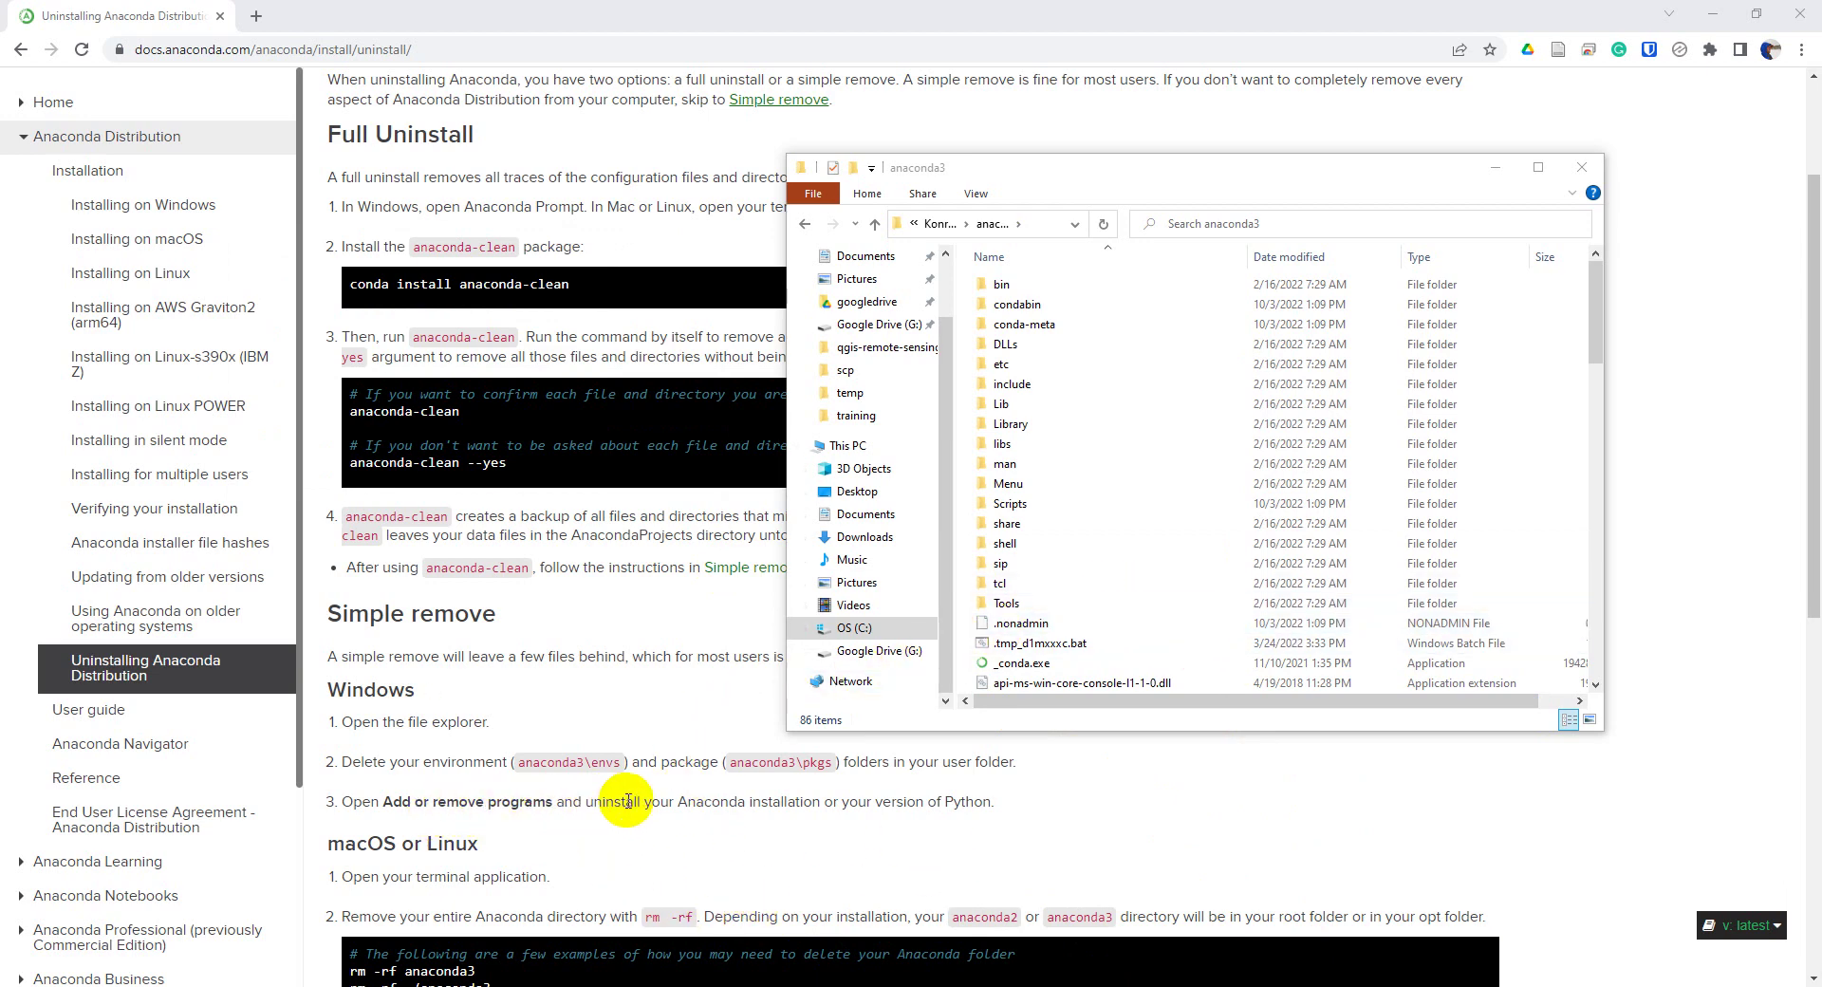
Open the Add or remove programs settings from a Start search.
{"action": "key", "text": "super"}
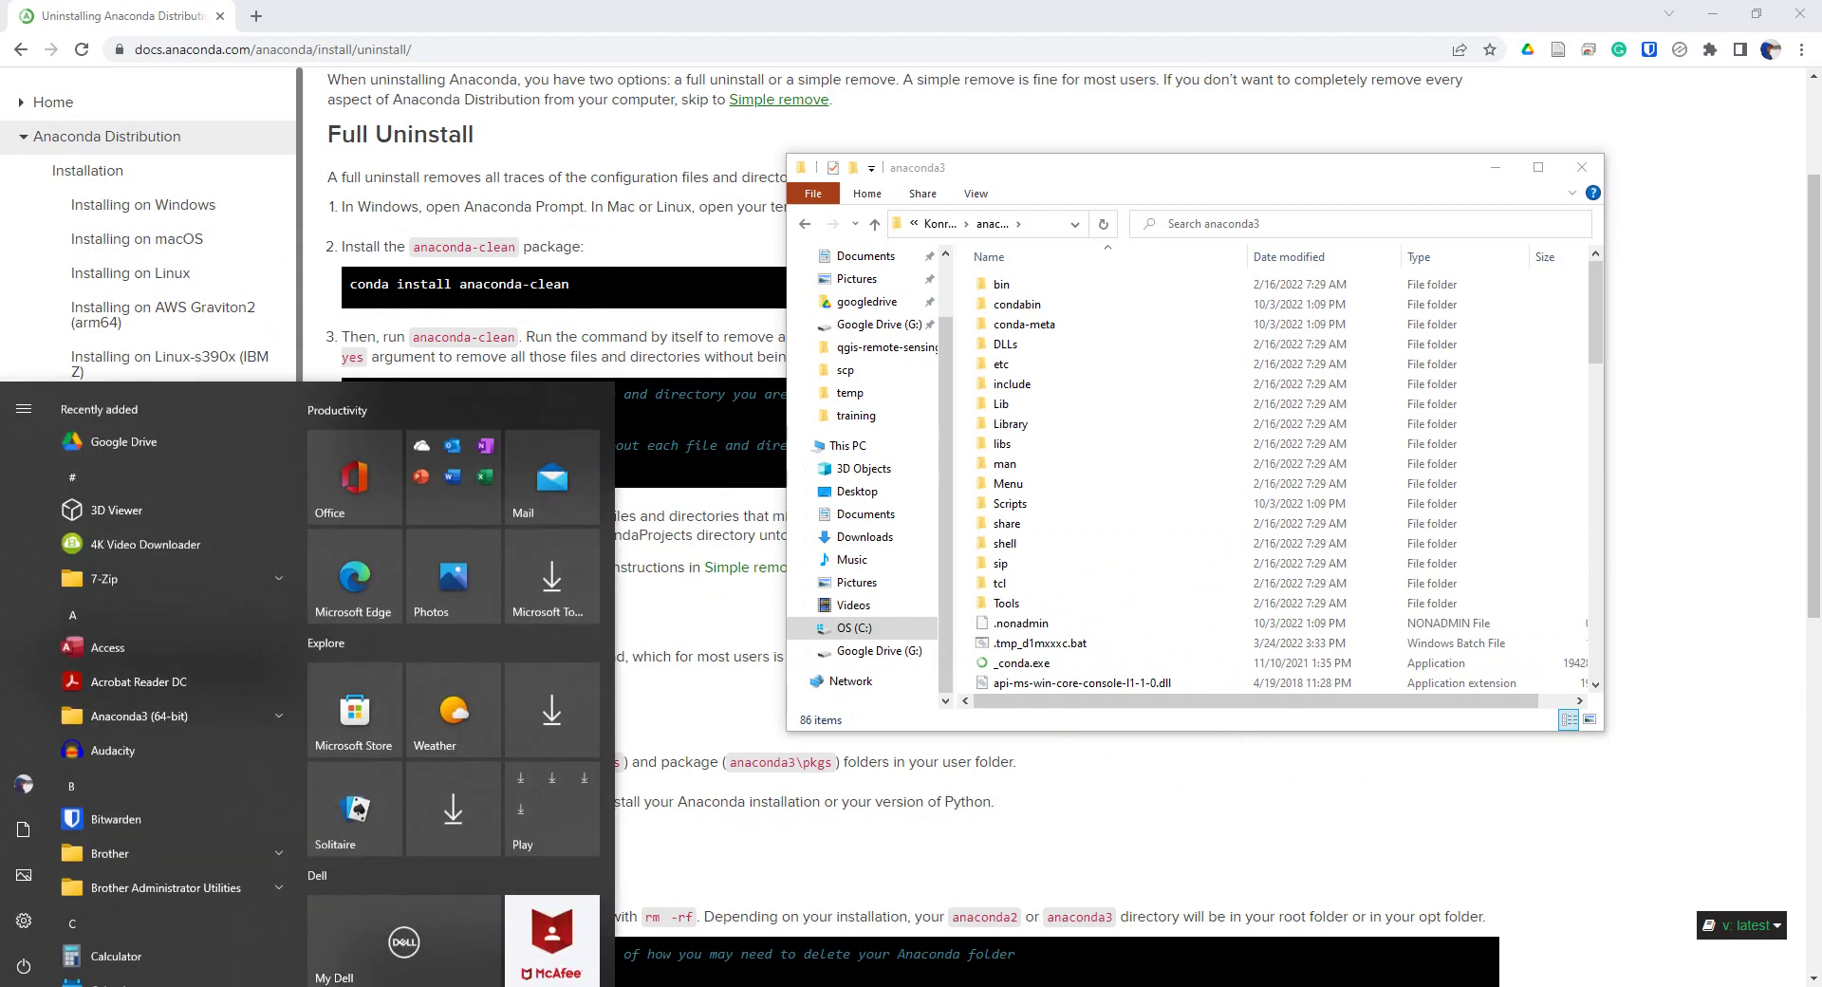
{"action": "type", "text": "add or"}
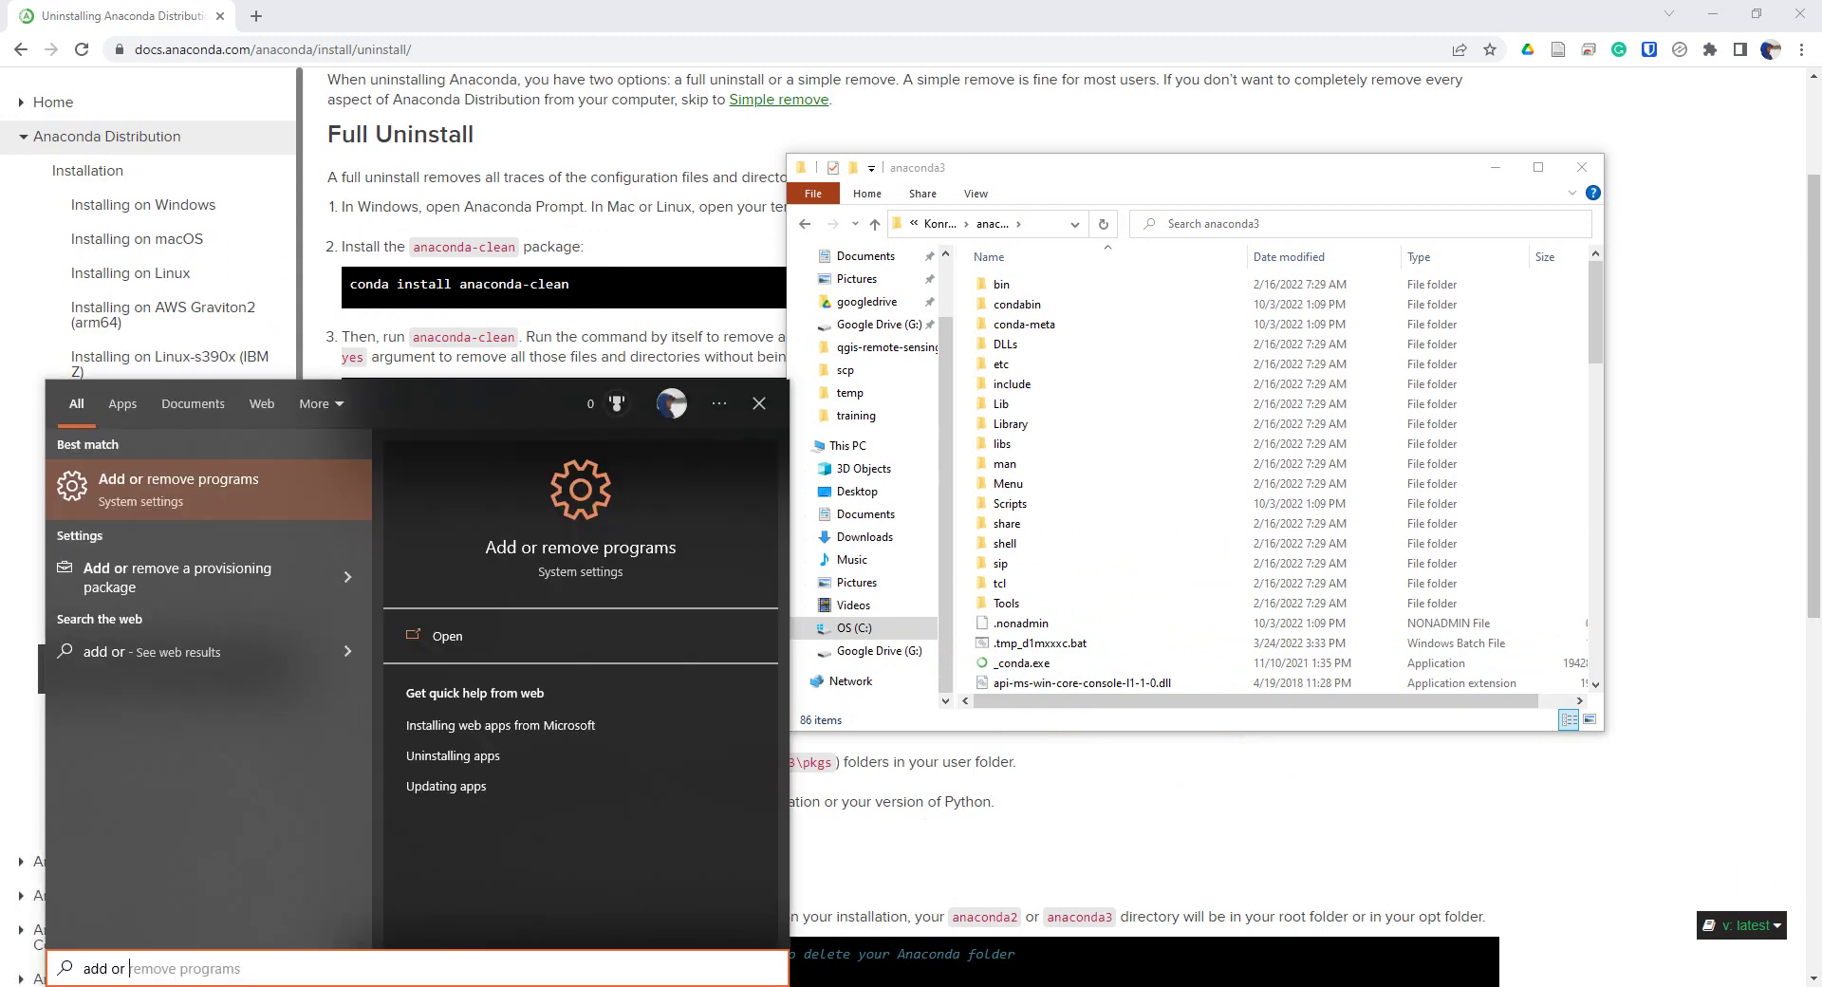
{"action": "key", "text": "Return"}
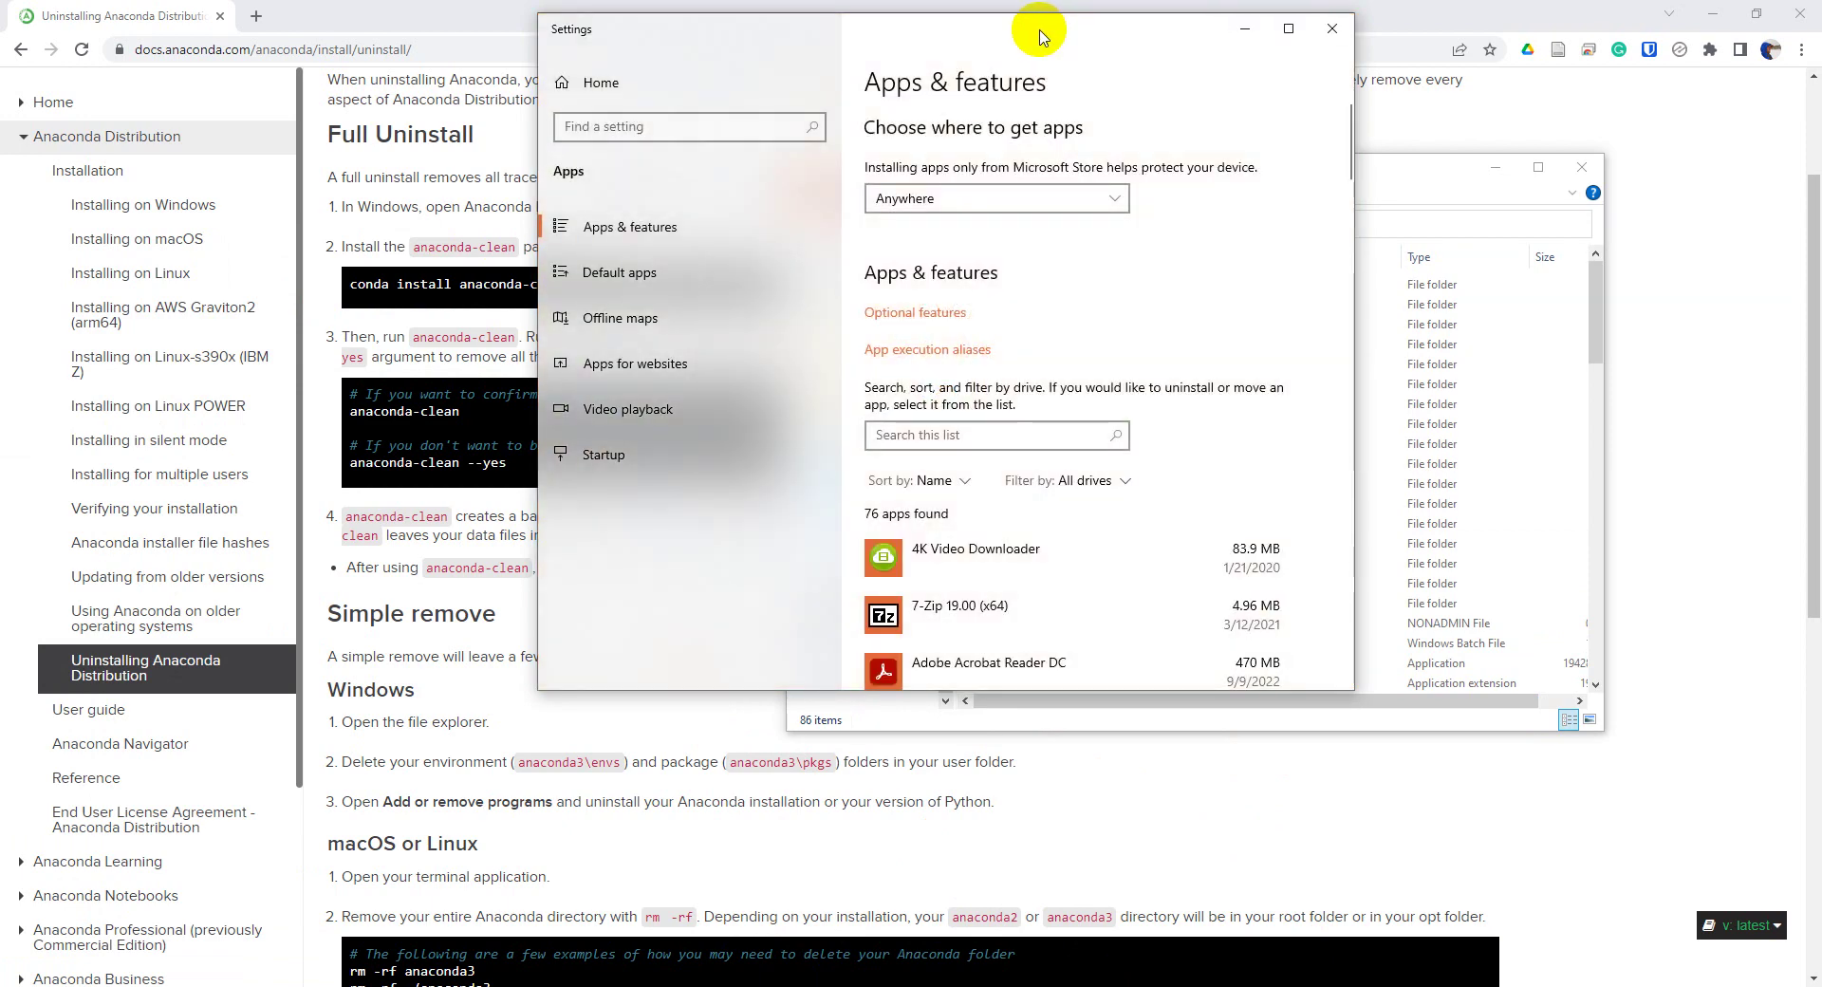
{"action": "left_click_drag", "start_coordinate": [1042, 35], "coordinate": [1047, 79]}
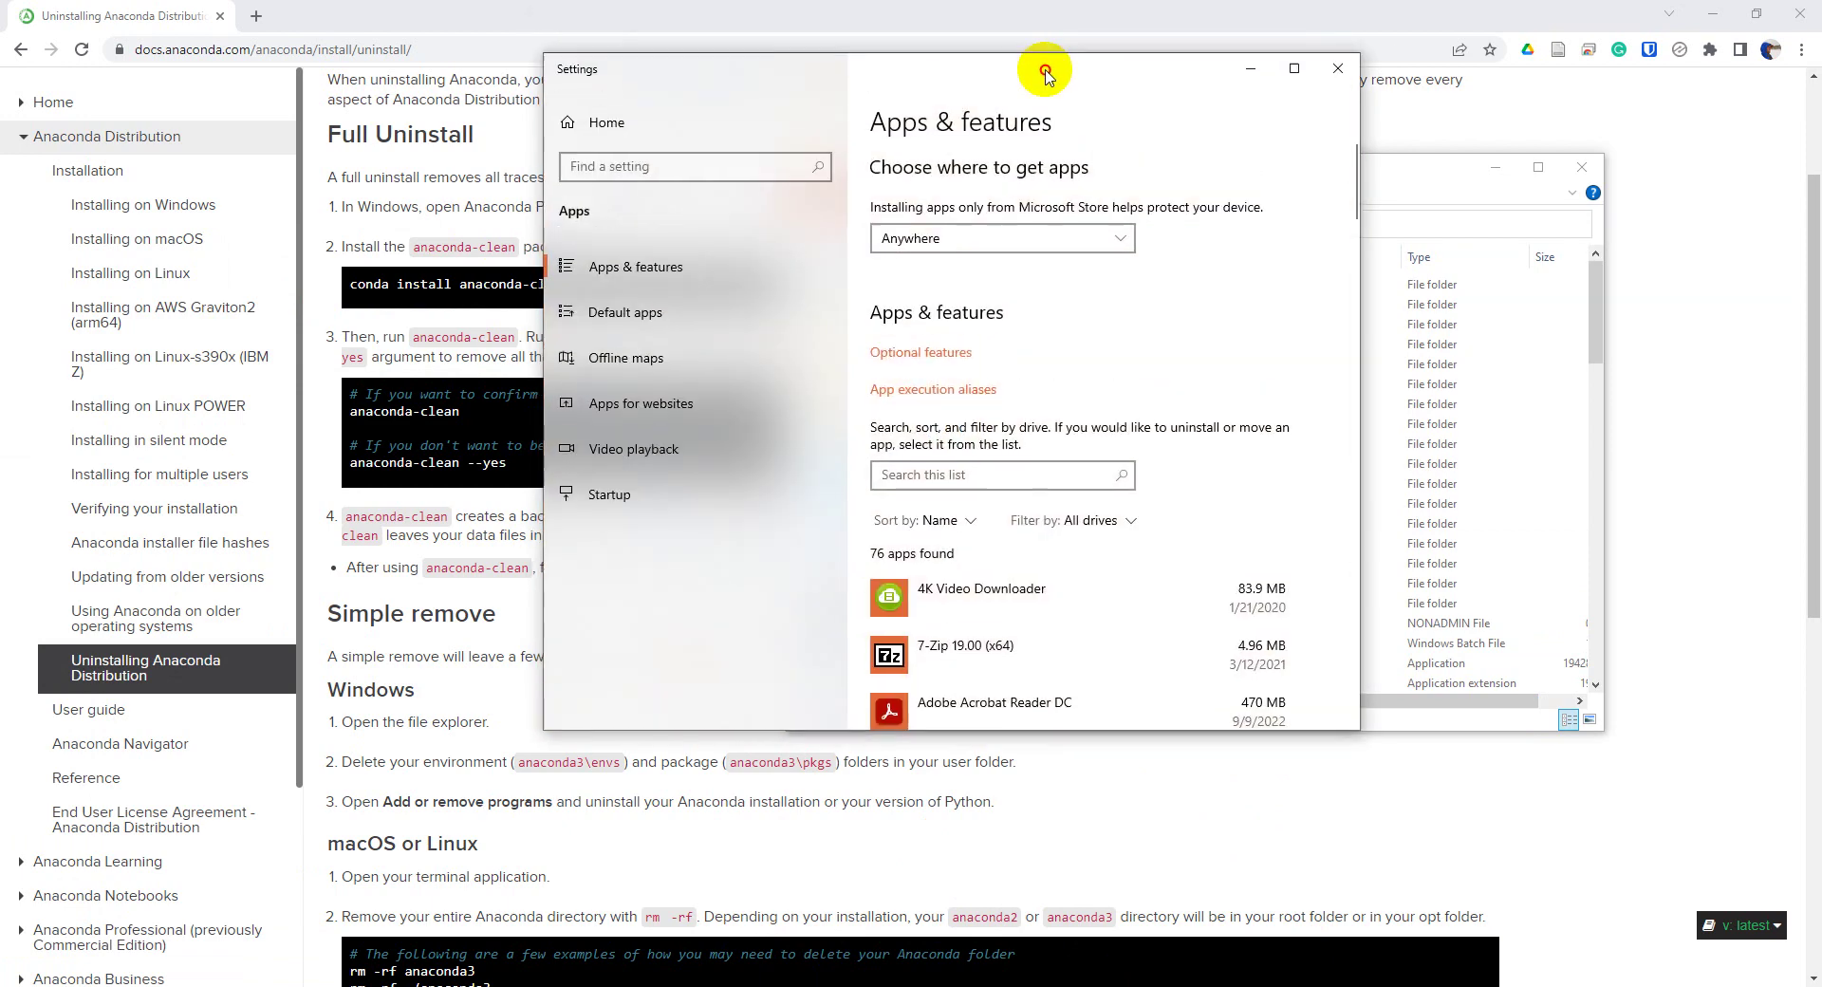
Filter installed apps by 'anacond' and start uninstalling Anaconda3 2021.11.
{"action": "left_click", "coordinate": [994, 477]}
{"action": "type", "text": "anacond"}
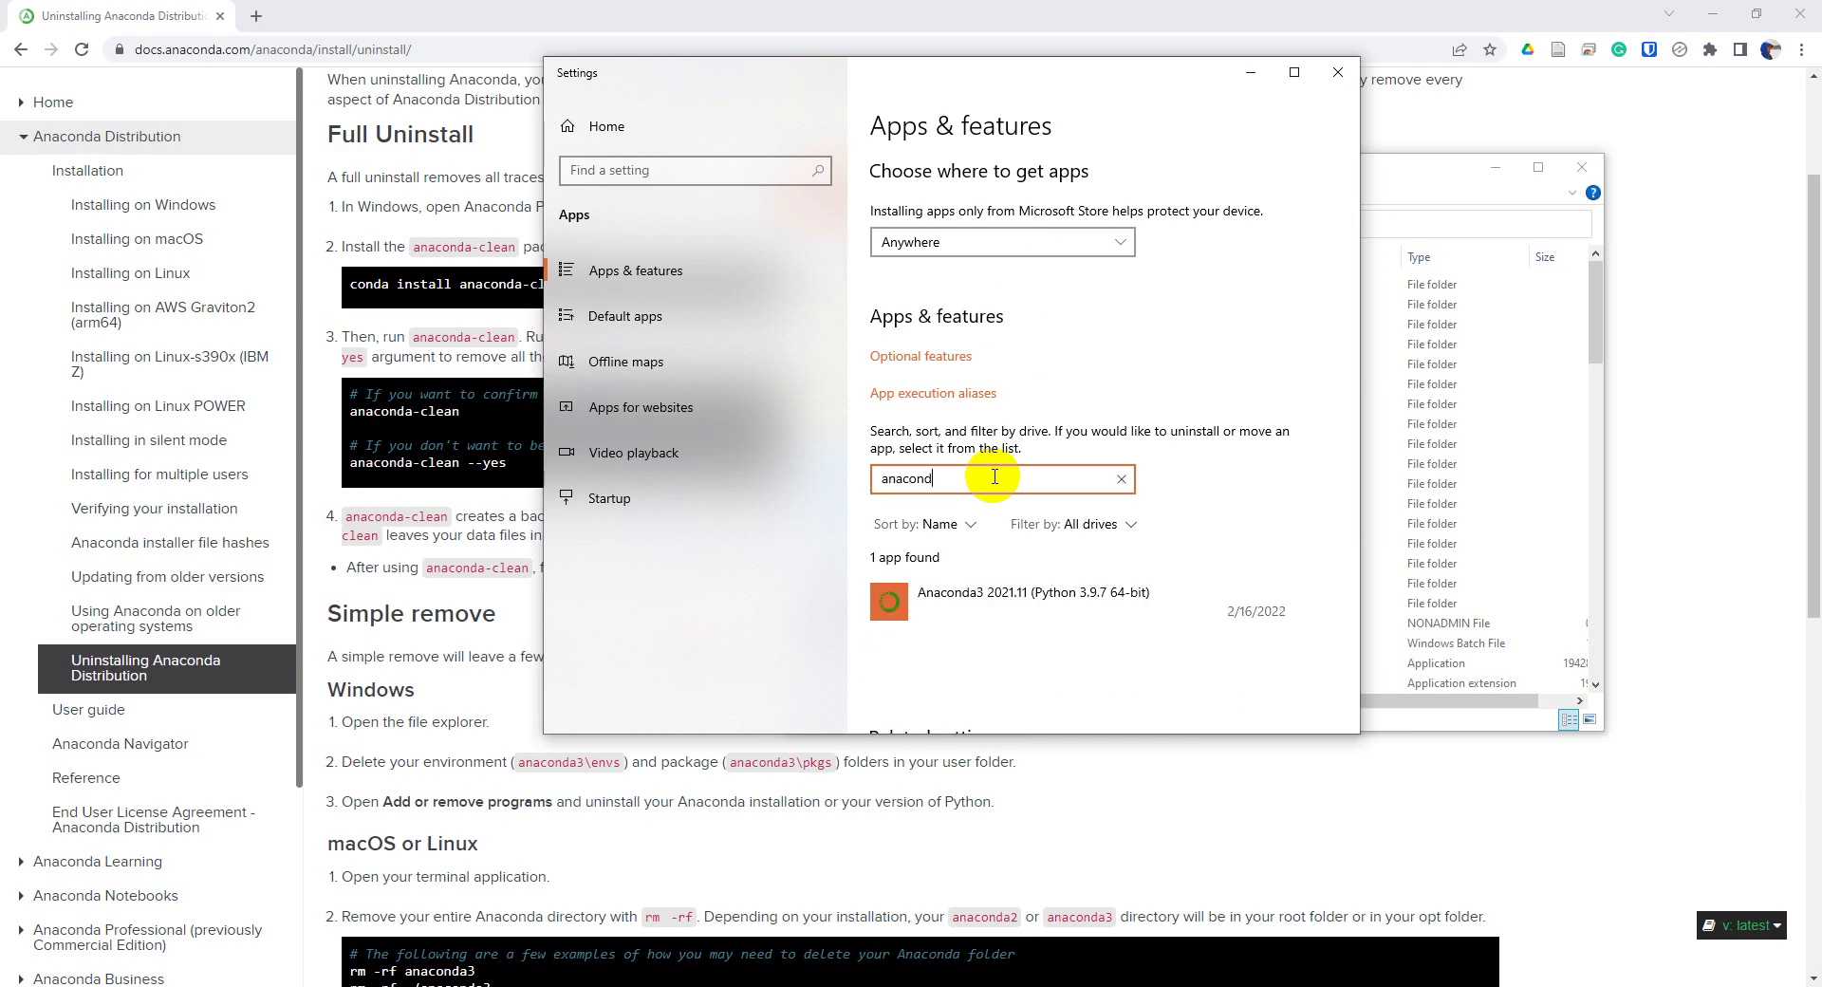
{"action": "left_click", "coordinate": [975, 598]}
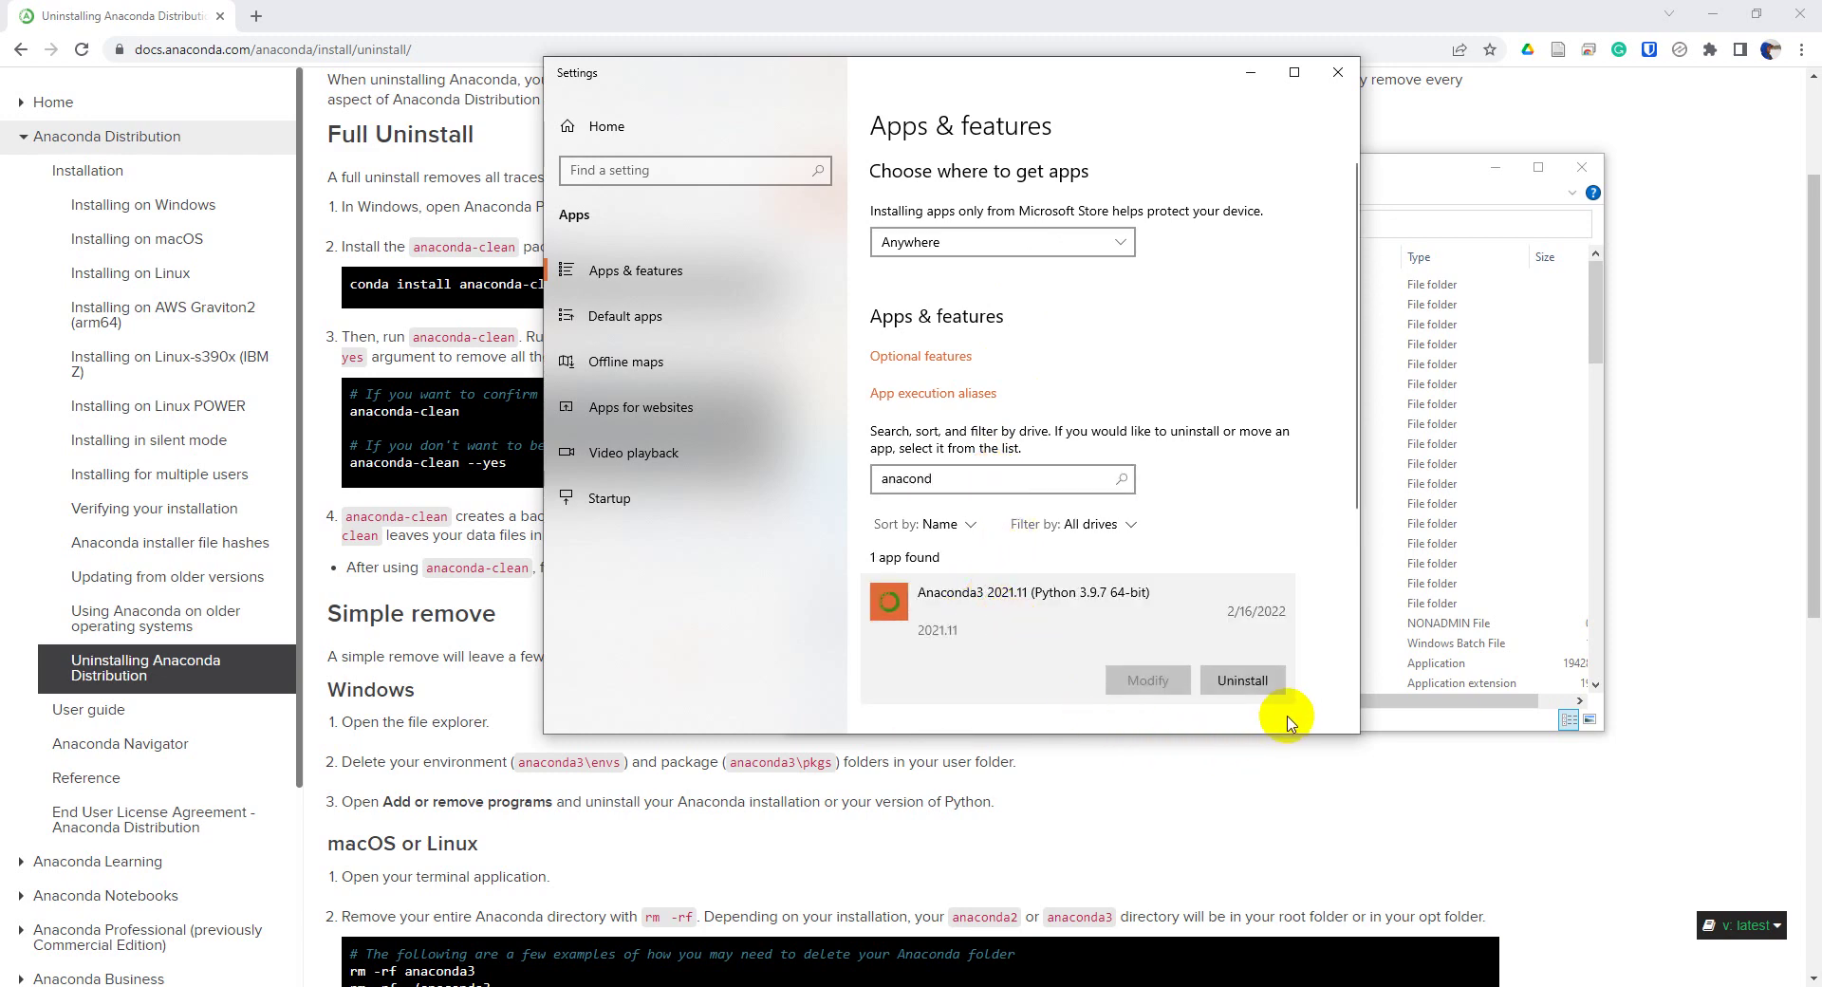
{"action": "left_click", "coordinate": [1253, 684]}
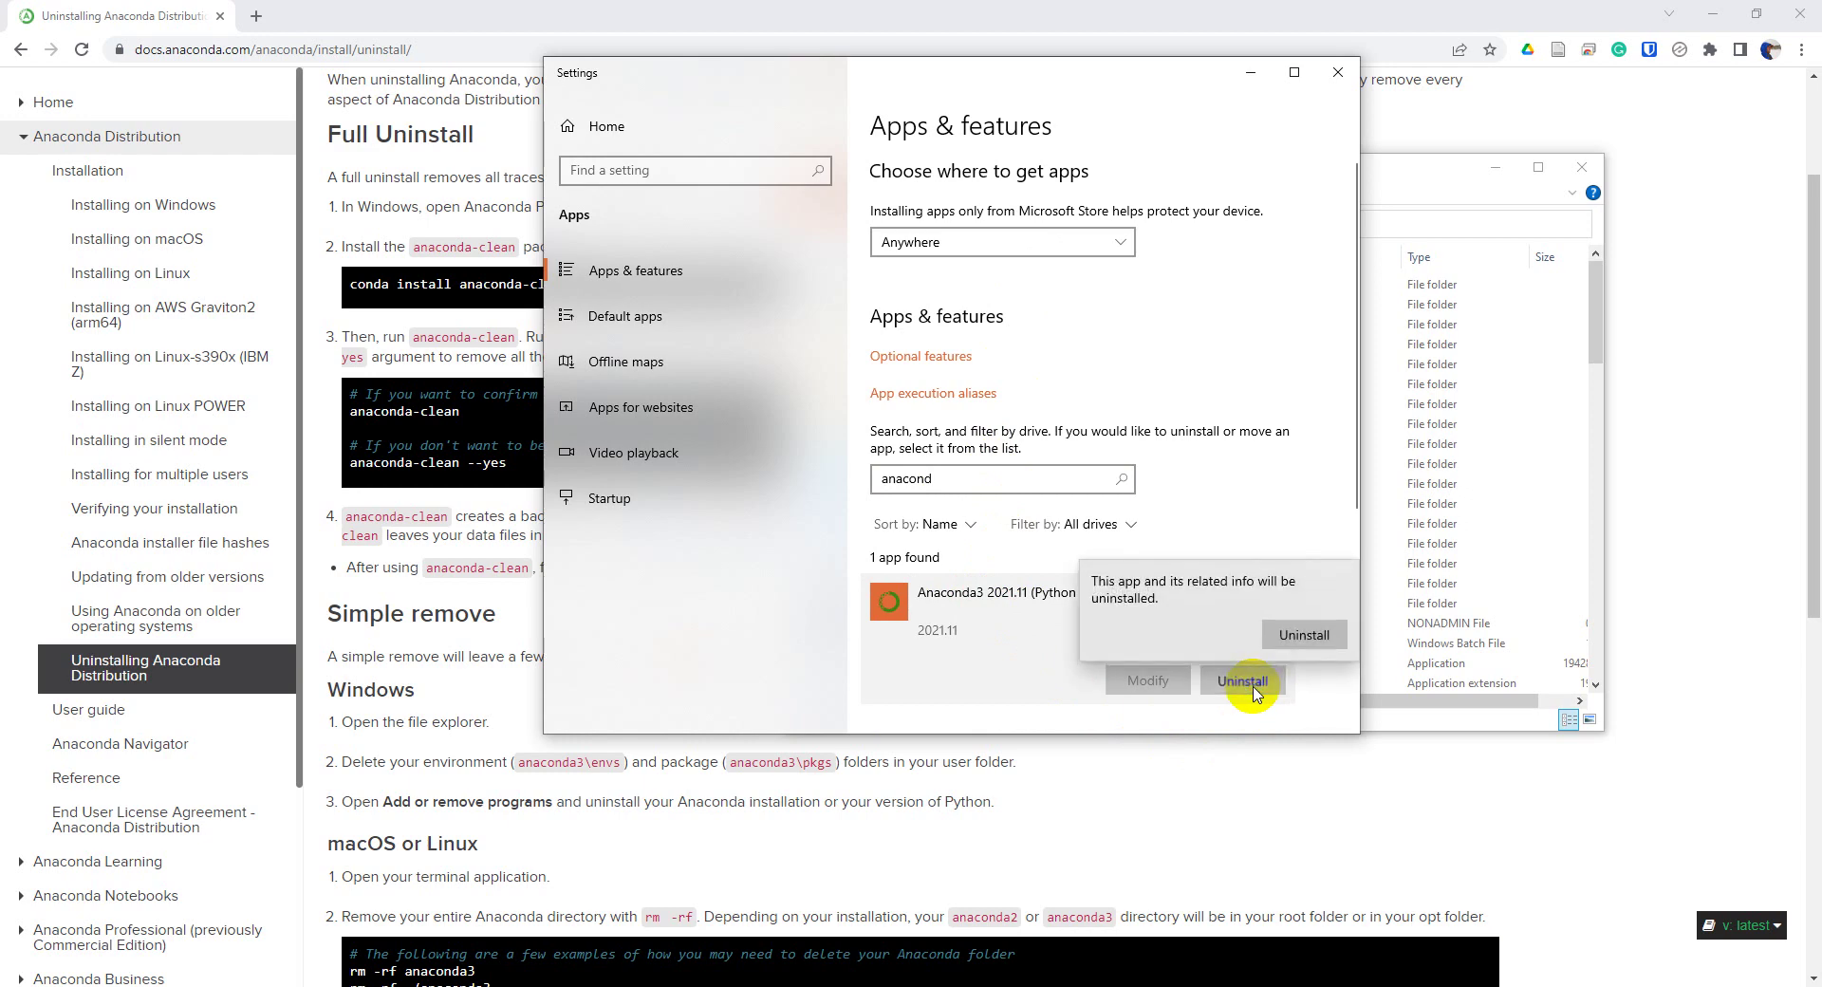
Confirm removal and run the Anaconda3 2021.11 uninstaller until it finishes.
{"action": "left_click", "coordinate": [1306, 636]}
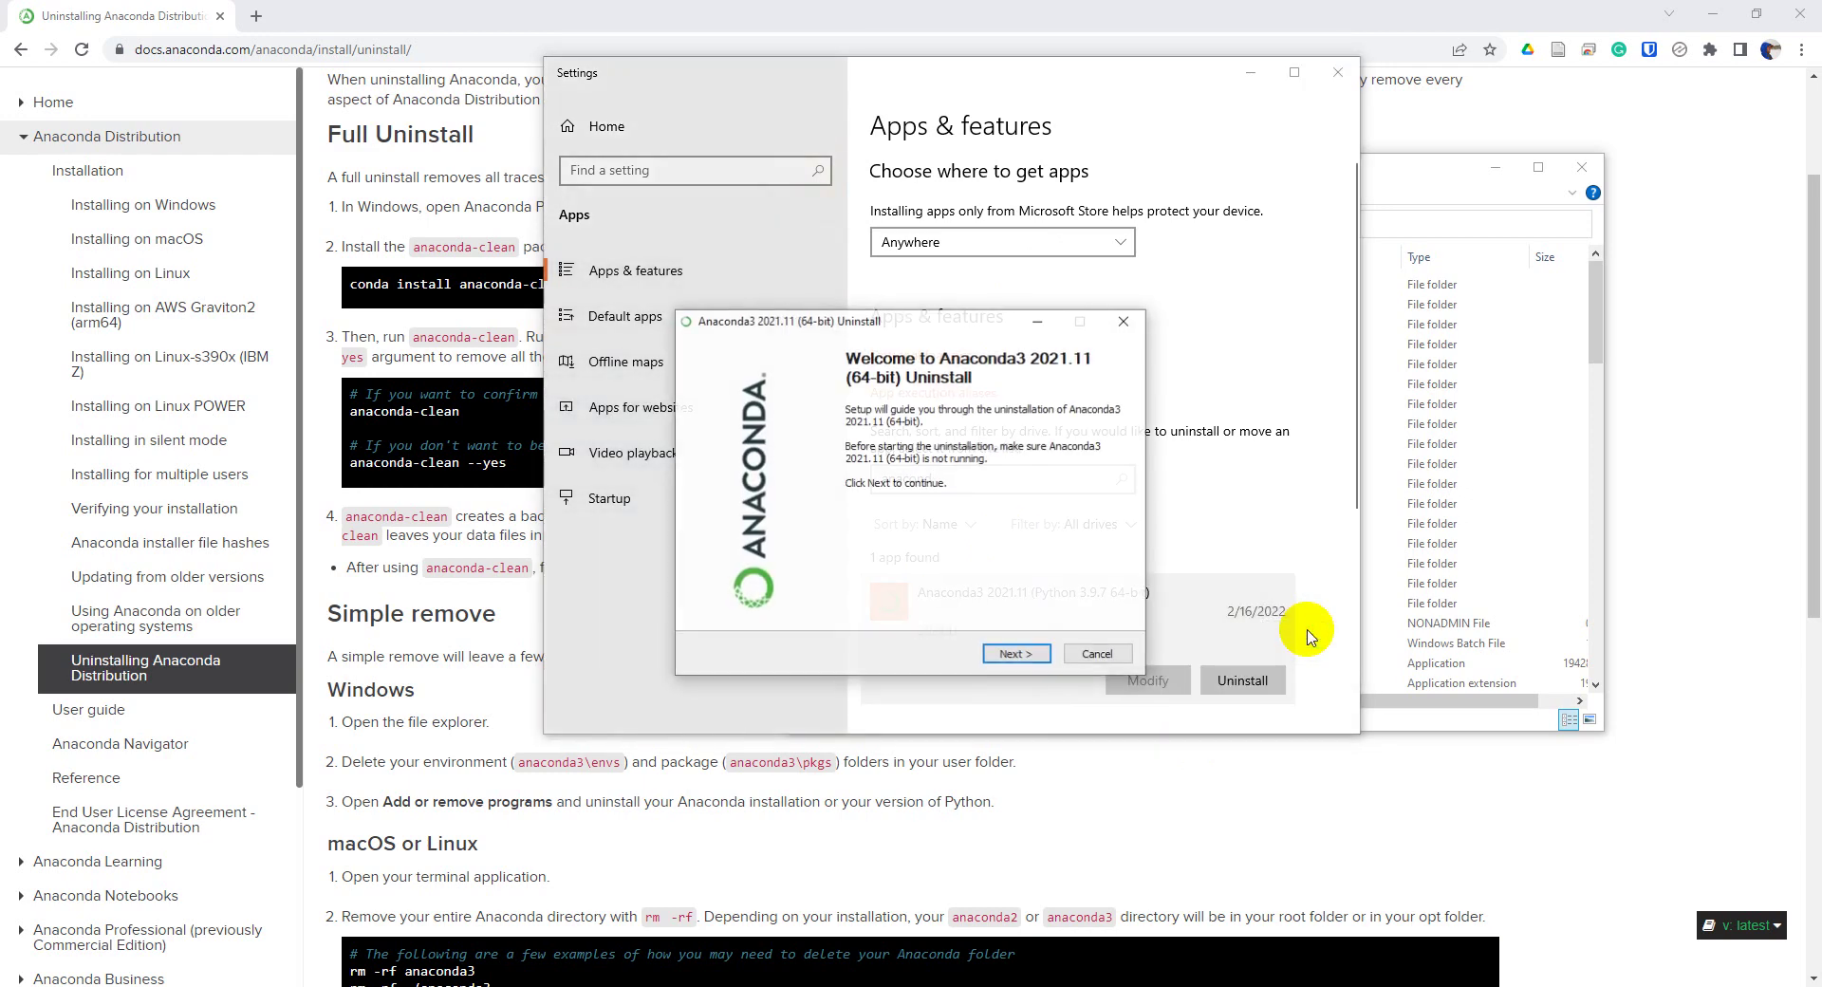
{"action": "left_click", "coordinate": [1014, 654]}
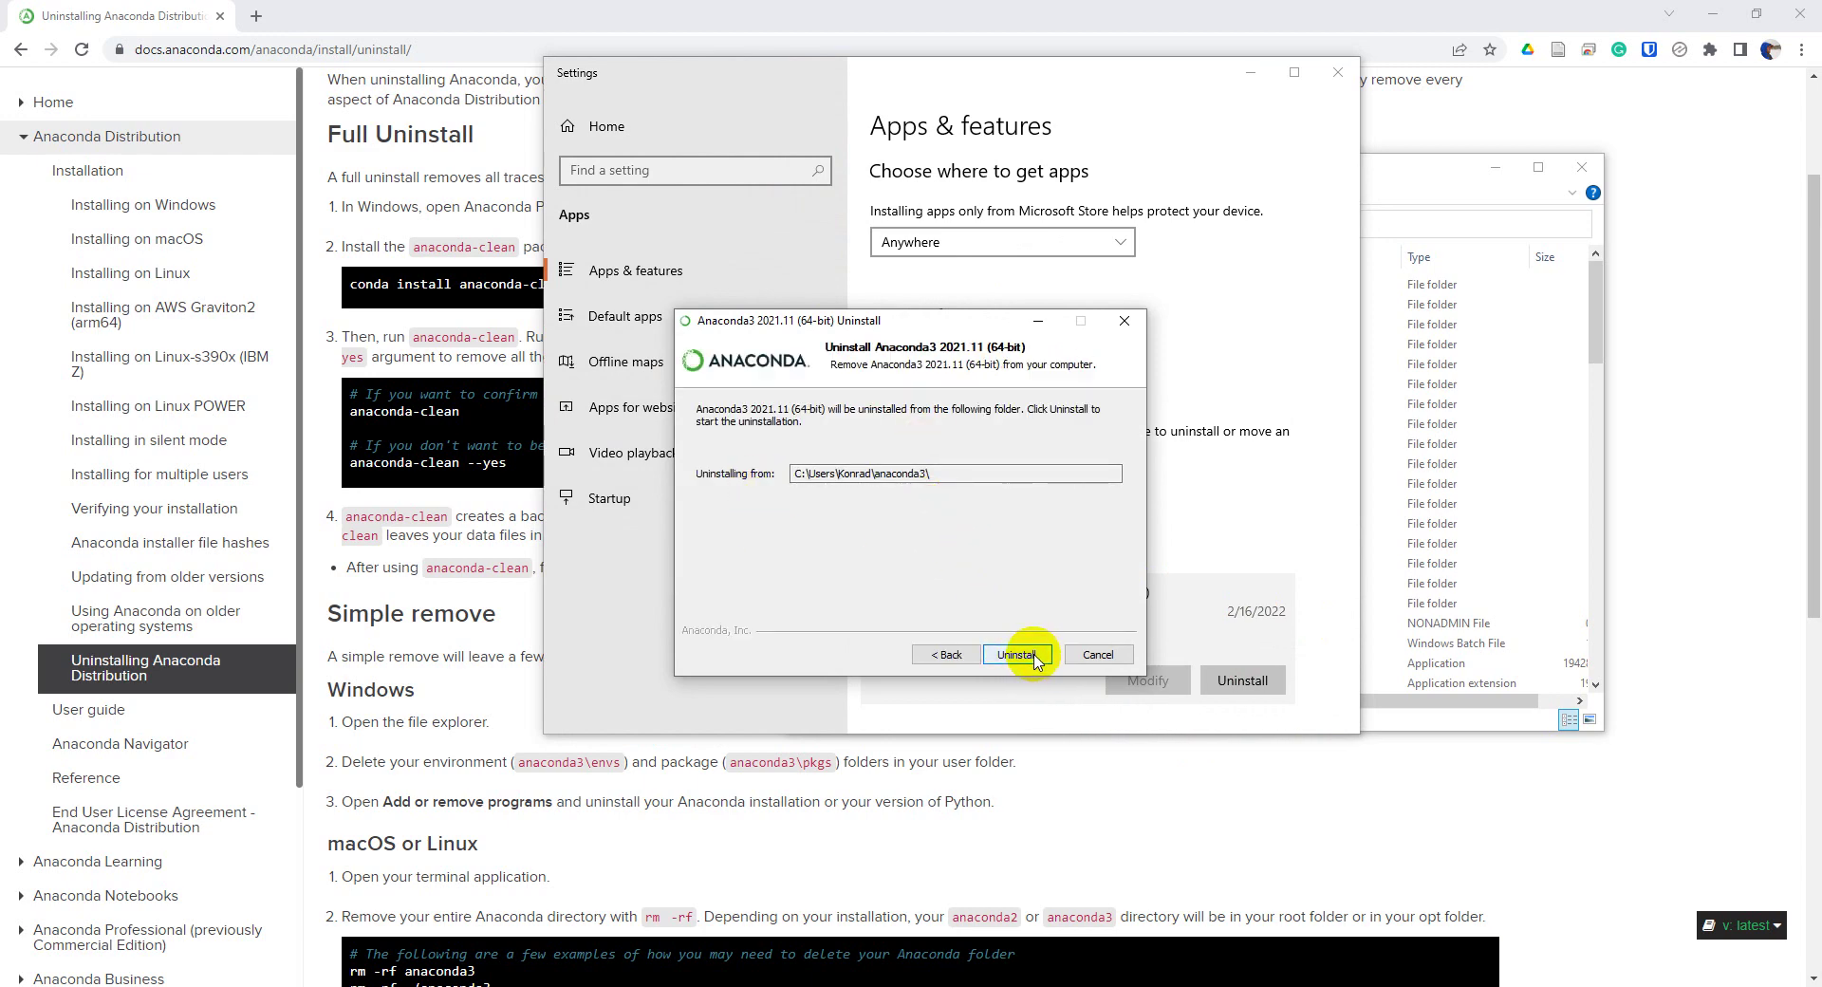
{"action": "left_click", "coordinate": [1033, 657]}
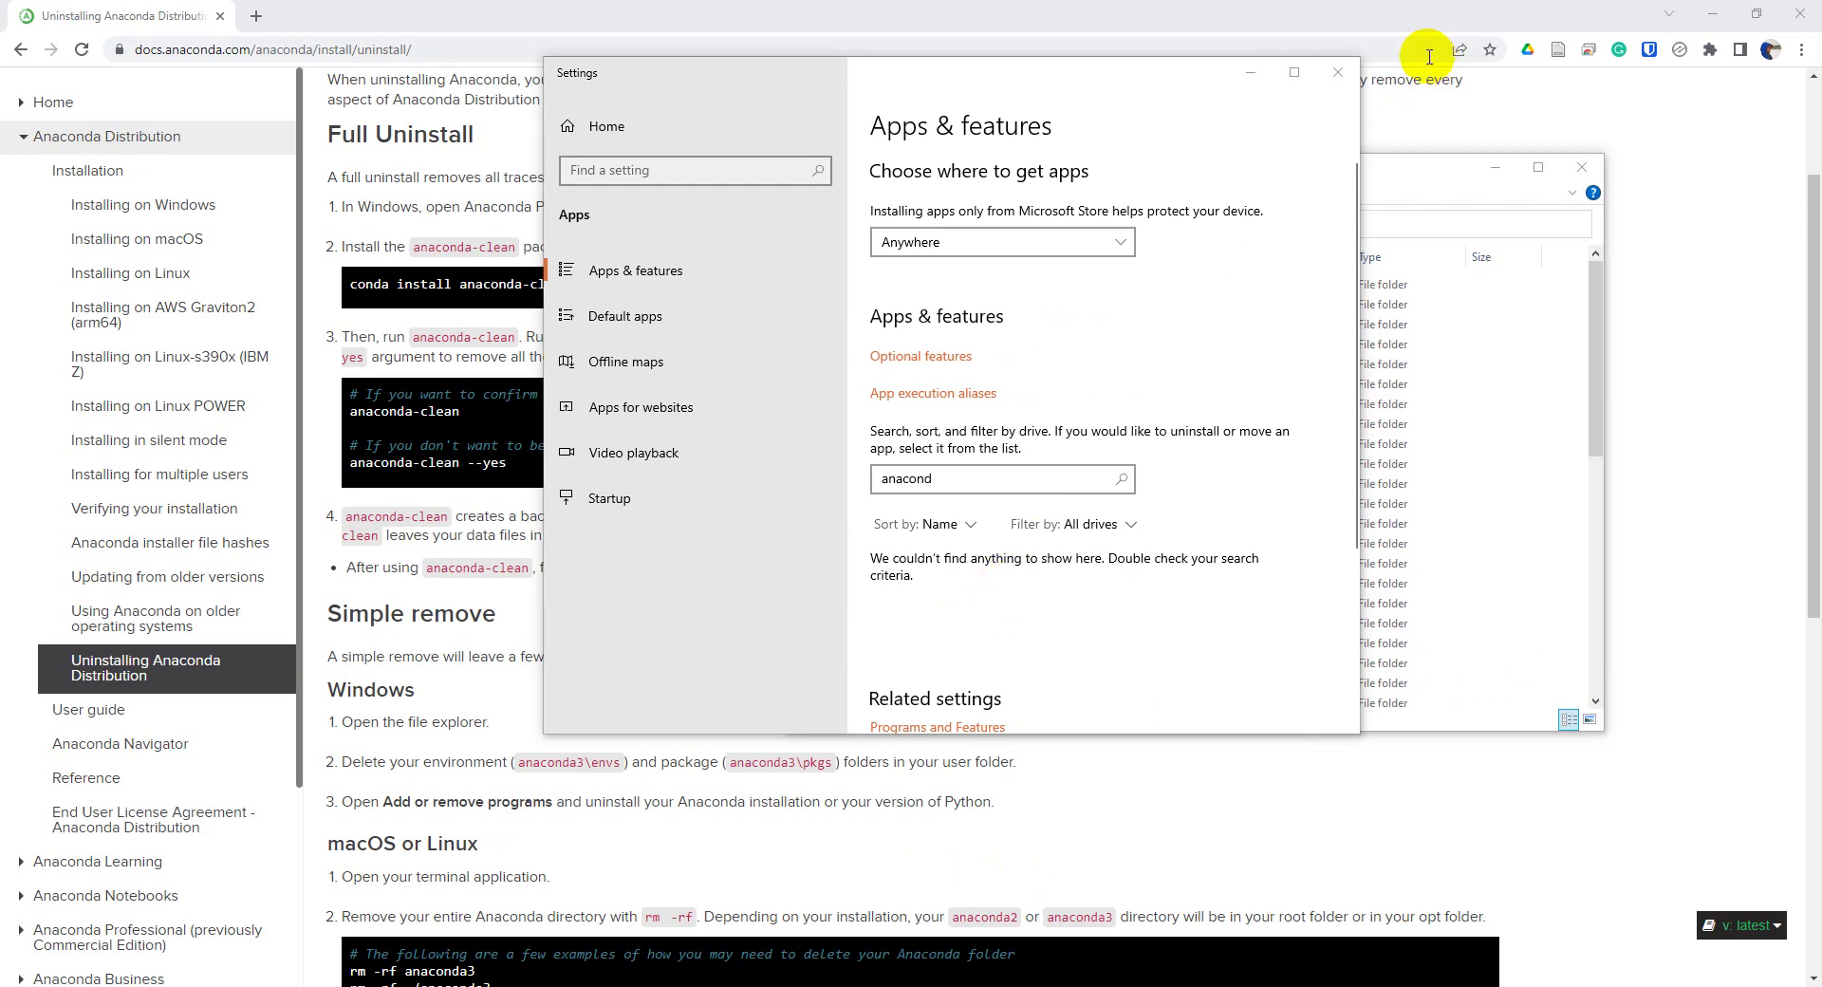
Close Settings, inspect the leftover .anaconda folder, and return to the home folder.
{"action": "left_click", "coordinate": [1338, 73]}
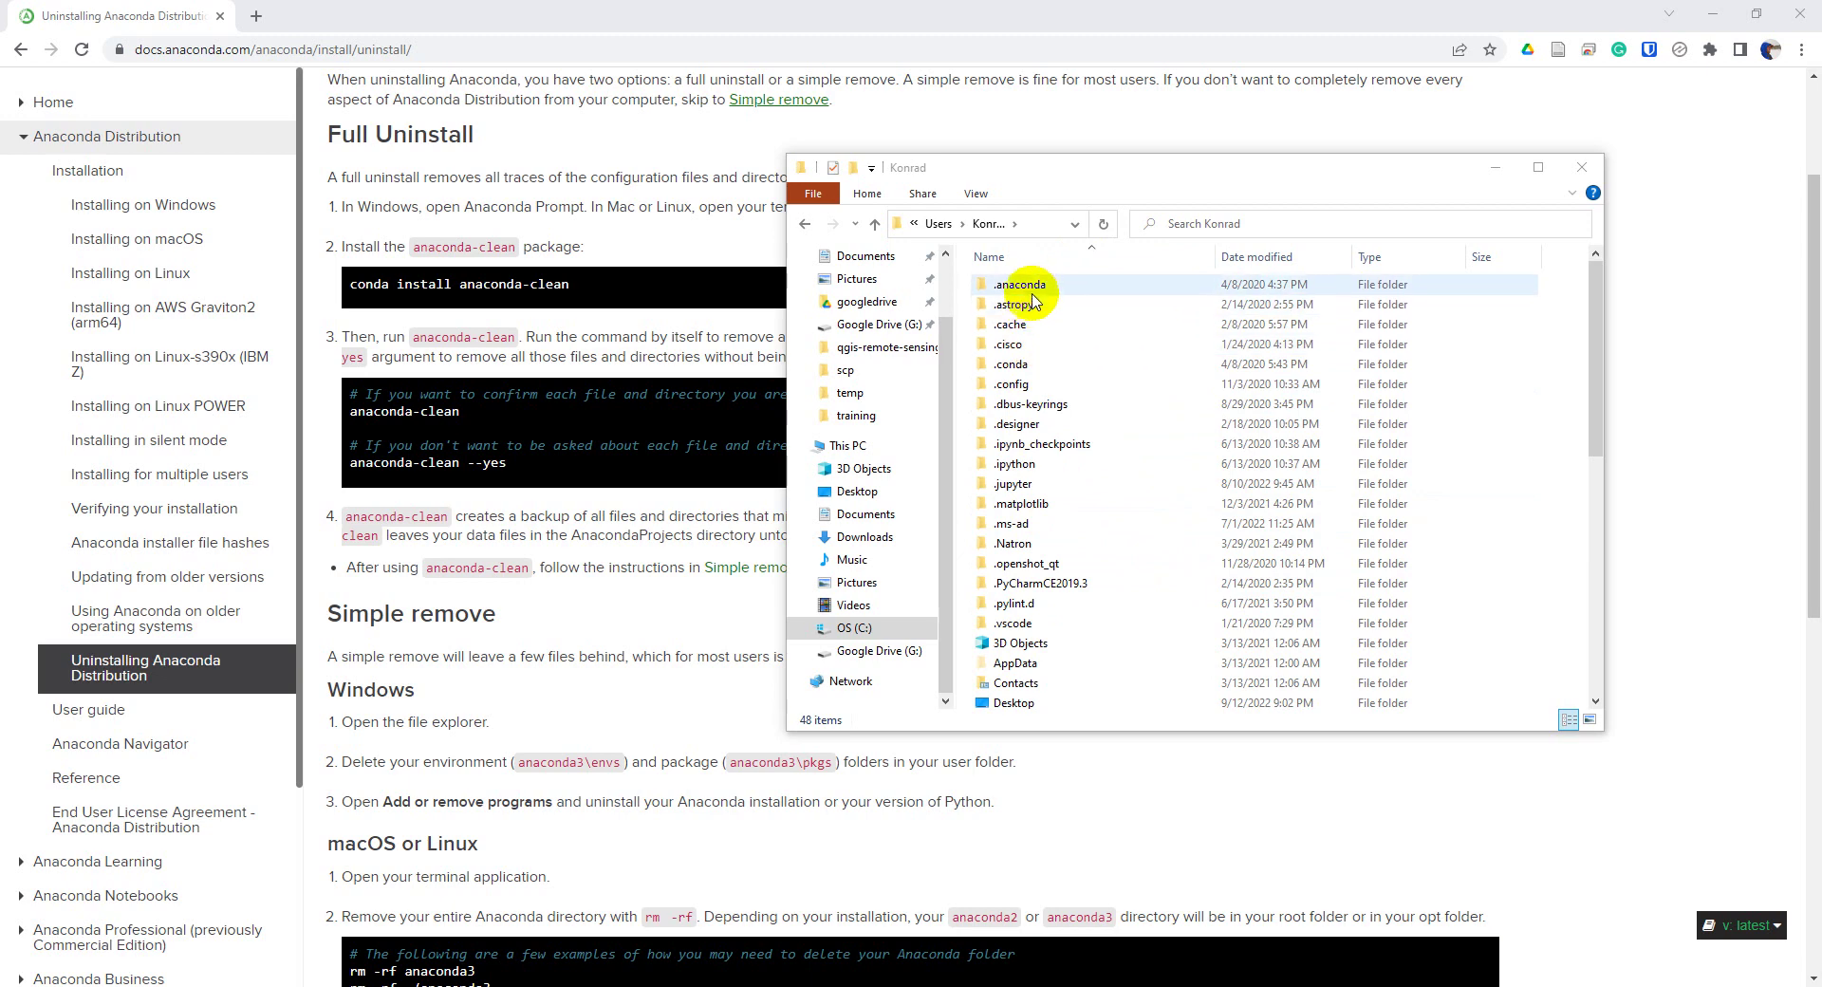
{"action": "left_click", "coordinate": [1031, 290]}
{"action": "double_click", "coordinate": [1032, 290]}
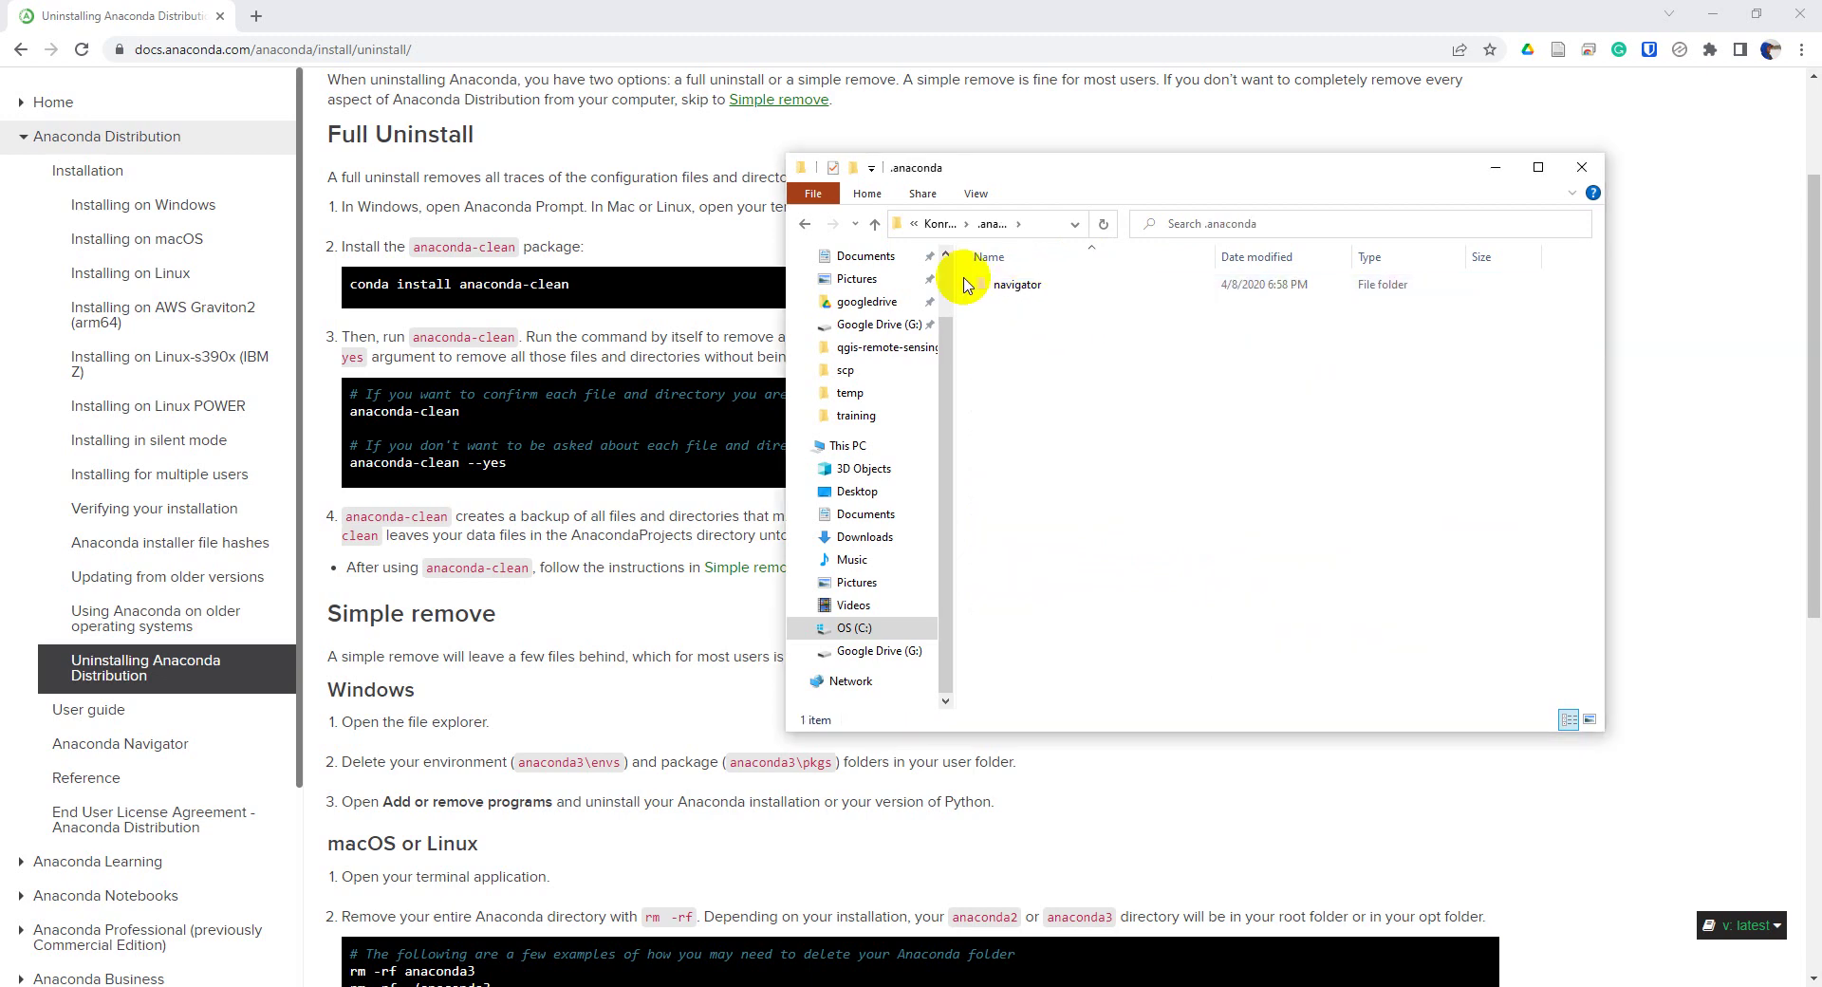
{"action": "left_click", "coordinate": [874, 225]}
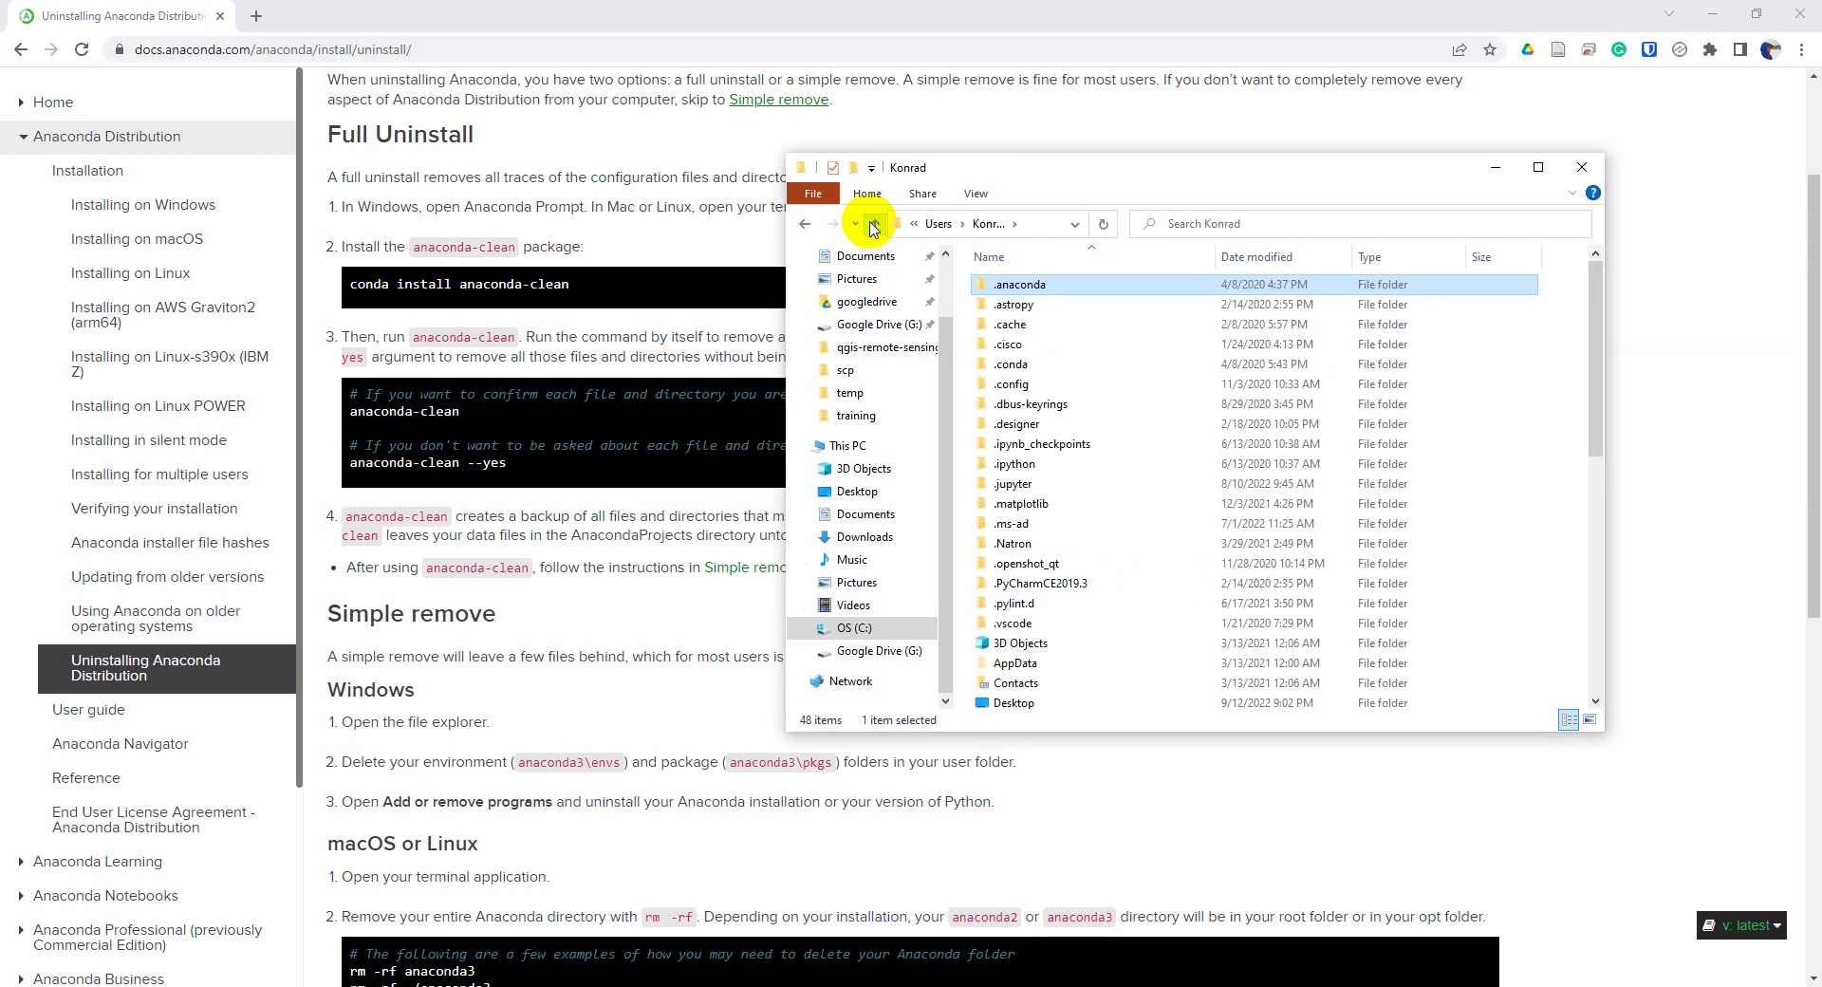